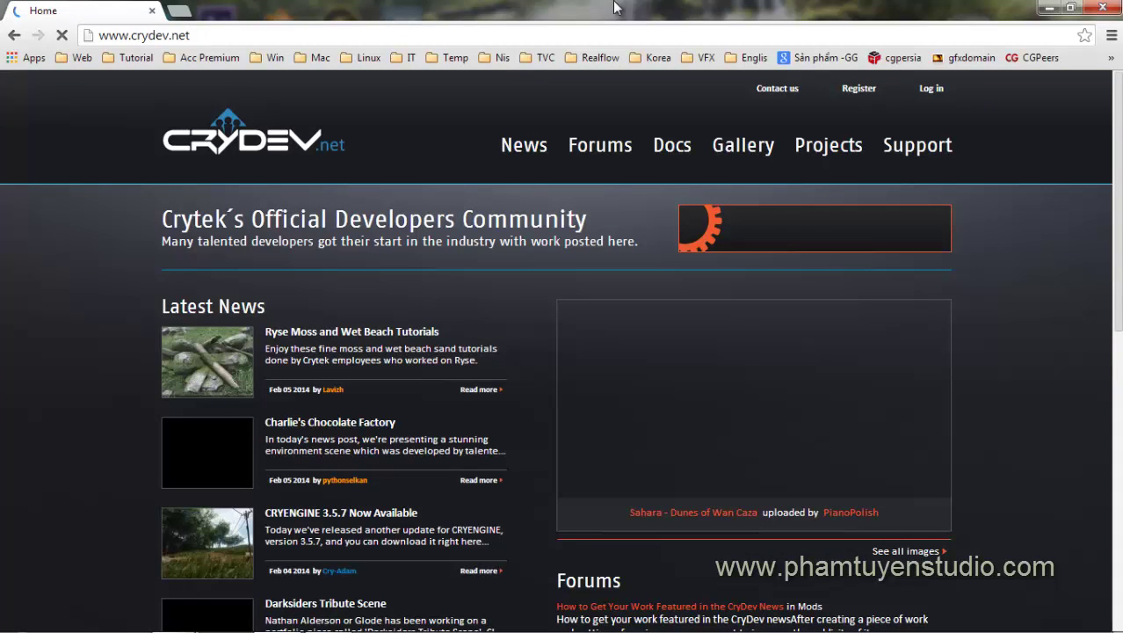
- Open the CRYENGINE Free SDK download page from the CryDev home page and review its system requirements and download details
{"action": "scroll", "coordinate": [497, 360], "scroll_direction": "down", "scroll_amount": 3}
{"action": "scroll", "coordinate": [494, 355], "scroll_direction": "down", "scroll_amount": 1}
{"action": "scroll", "coordinate": [492, 352], "scroll_direction": "up", "scroll_amount": 3}
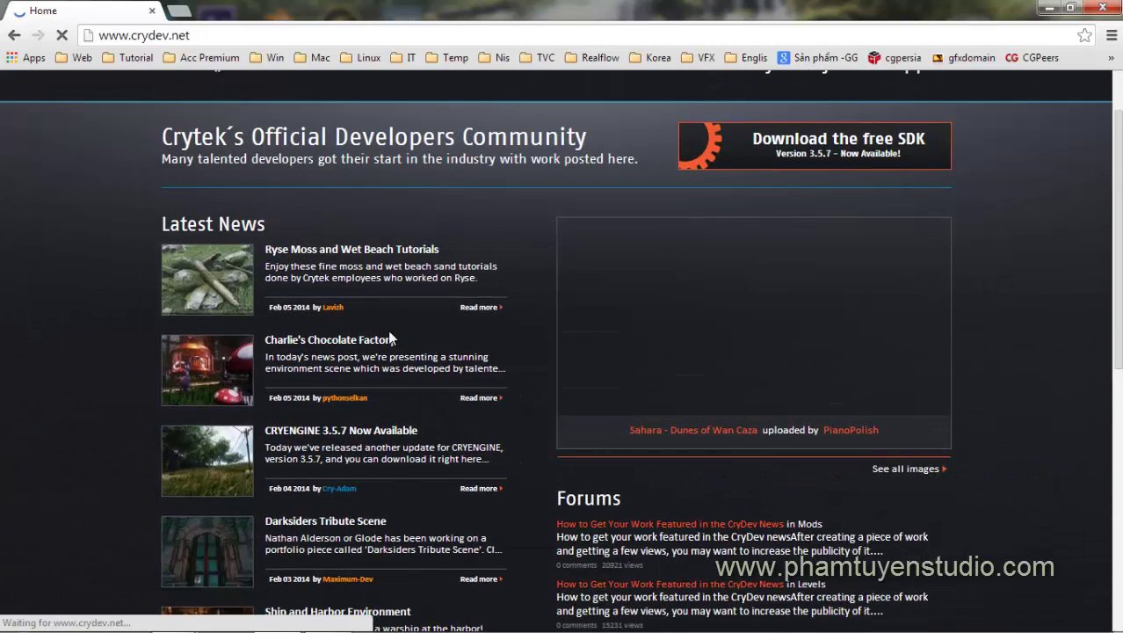
{"action": "left_click", "coordinate": [857, 152]}
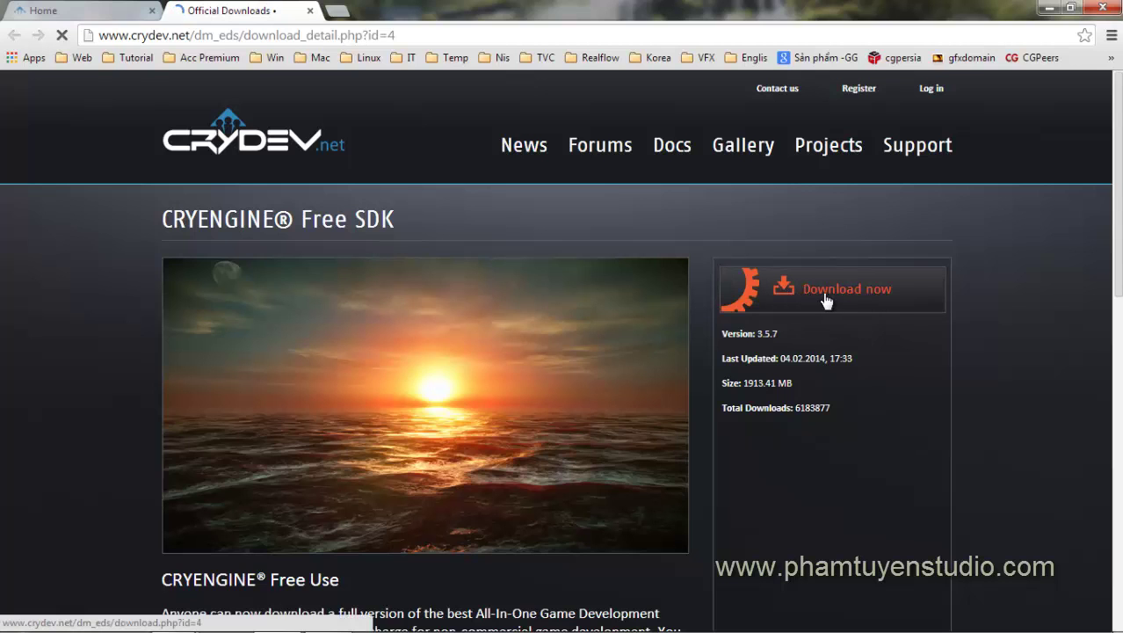
{"action": "scroll", "coordinate": [821, 300], "scroll_direction": "down", "scroll_amount": 12}
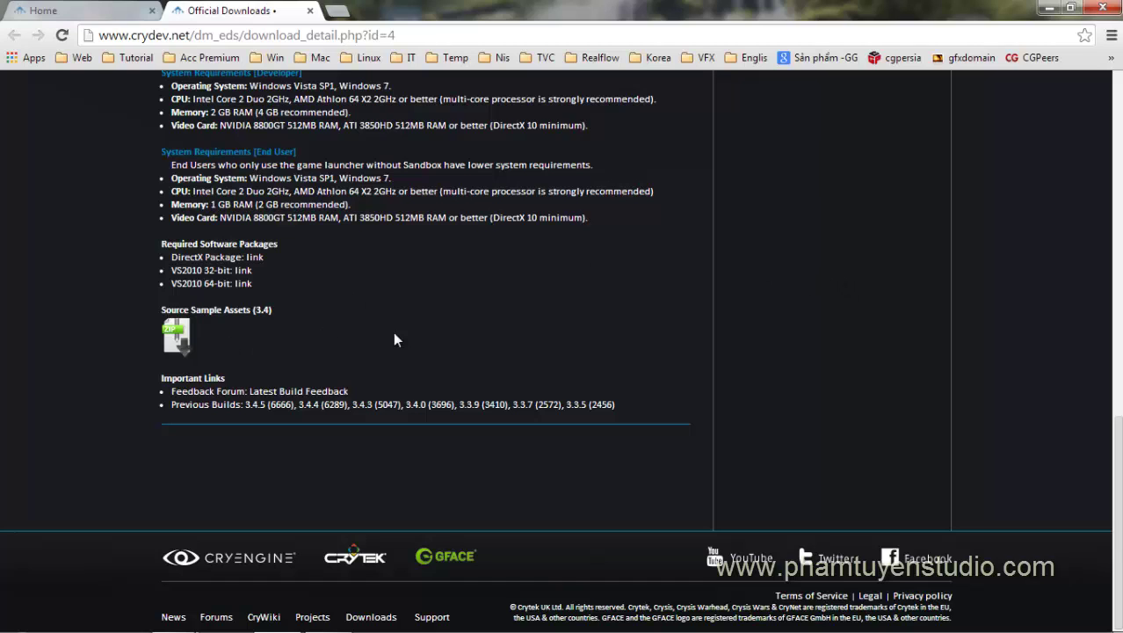
{"action": "scroll", "coordinate": [903, 306], "scroll_direction": "up", "scroll_amount": 12}
- Switch to the CryEngine download folder and inspect the contents of CRYENGINE_Build_PC_v3_5_6_1833_freesdk.zip, then close the archive
{"action": "left_click", "coordinate": [1049, 8]}
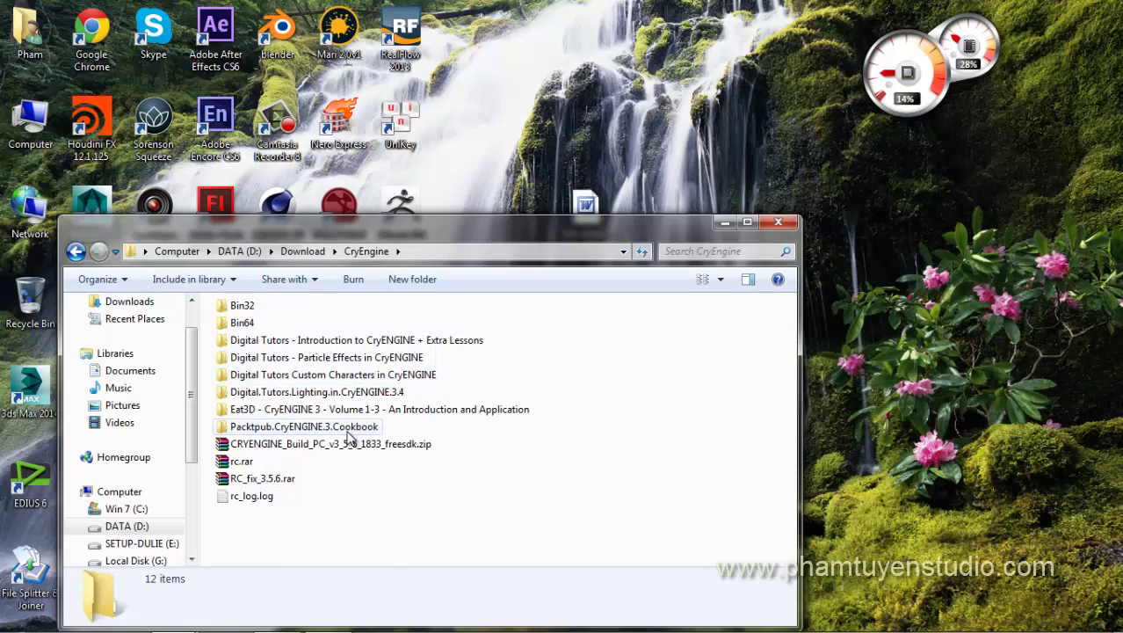
{"action": "left_click", "coordinate": [344, 443]}
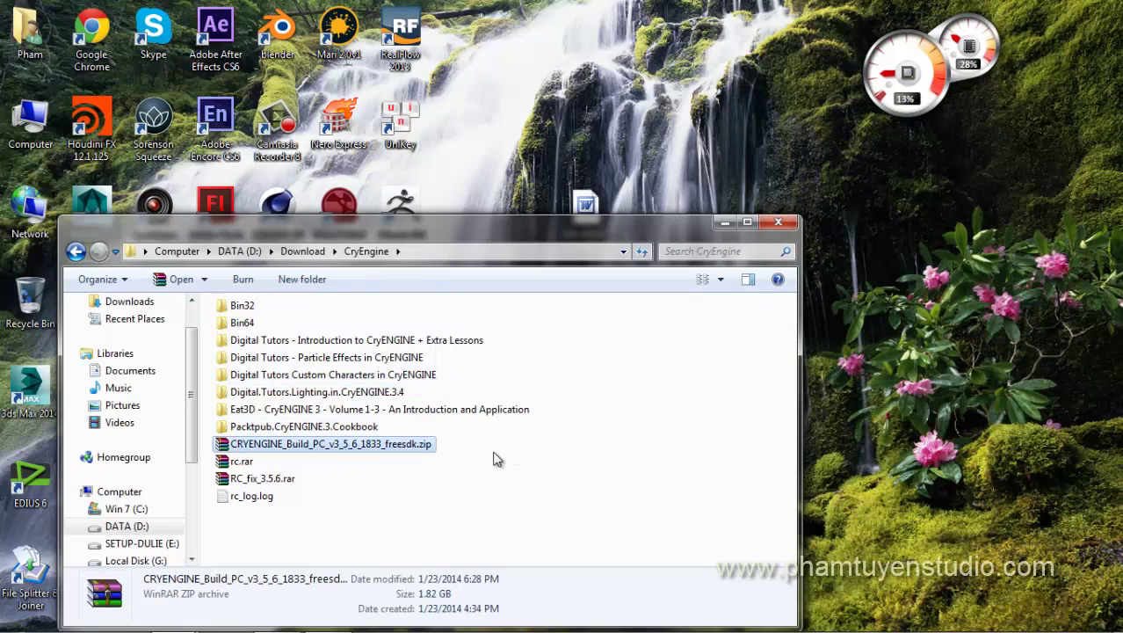
{"action": "left_click", "coordinate": [440, 483]}
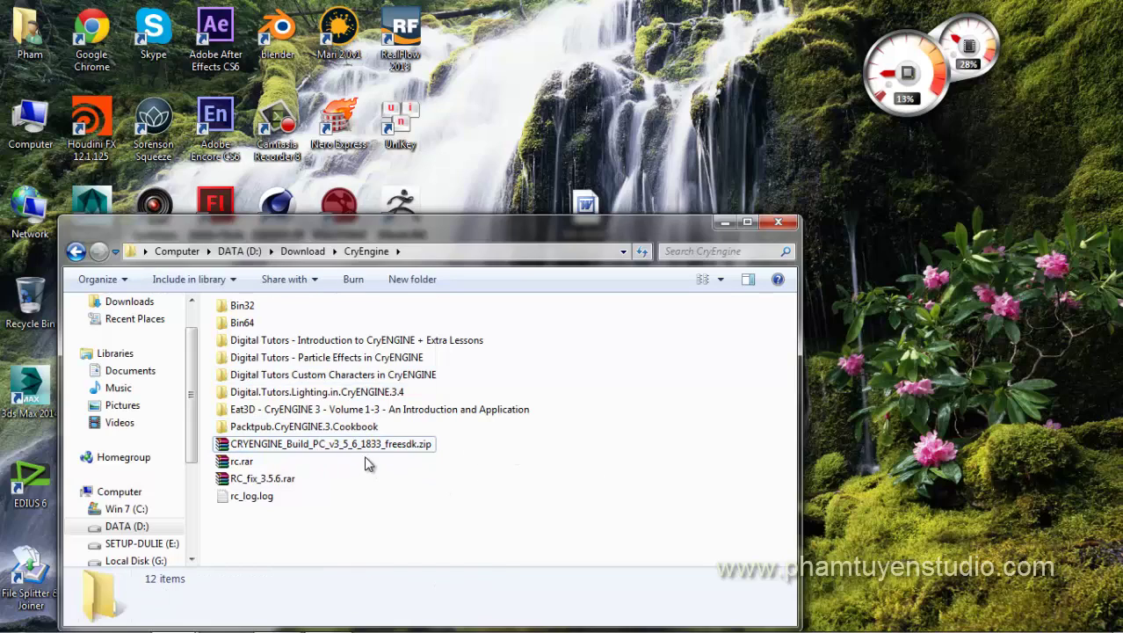
{"action": "left_click", "coordinate": [368, 450]}
{"action": "double_click", "coordinate": [388, 450]}
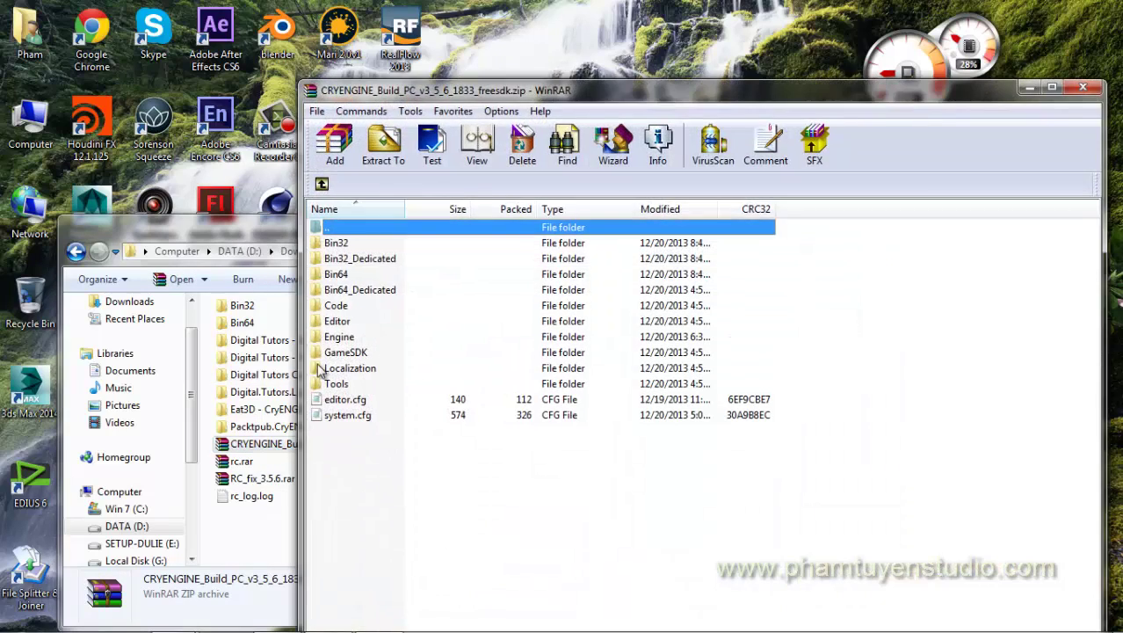
{"action": "left_click", "coordinate": [1082, 87]}
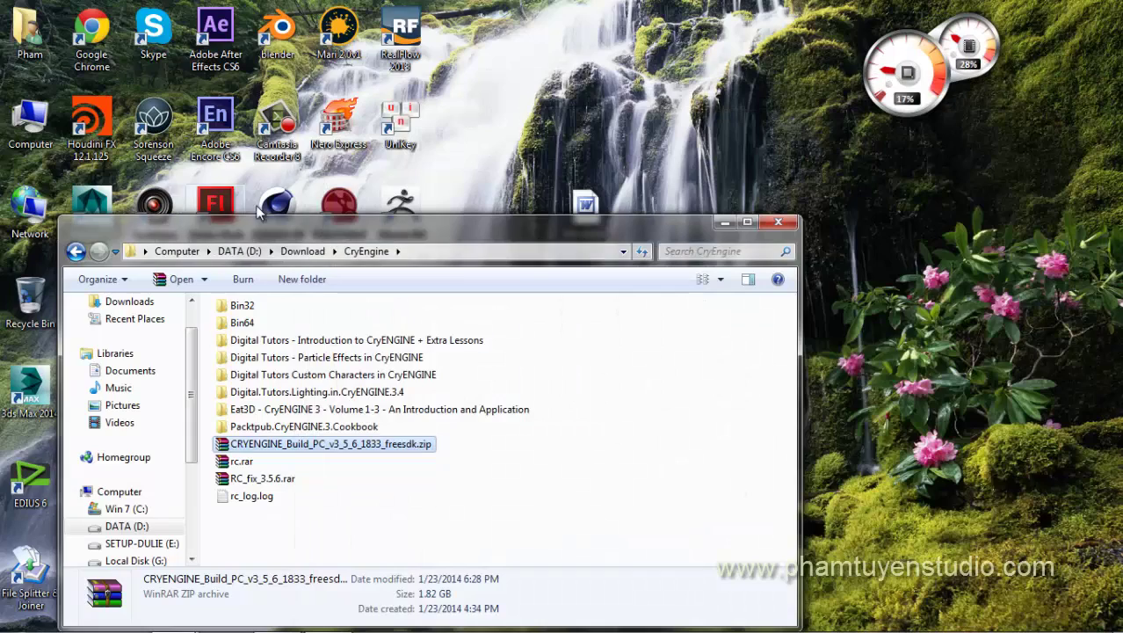
- Extract CRYENGINE_Build_PC_v3_5_6_1833_freesdk.zip into a new folder named CryEngine SDK on the DATA (D:) drive
{"action": "left_click_drag", "start_coordinate": [356, 233], "coordinate": [411, 108]}
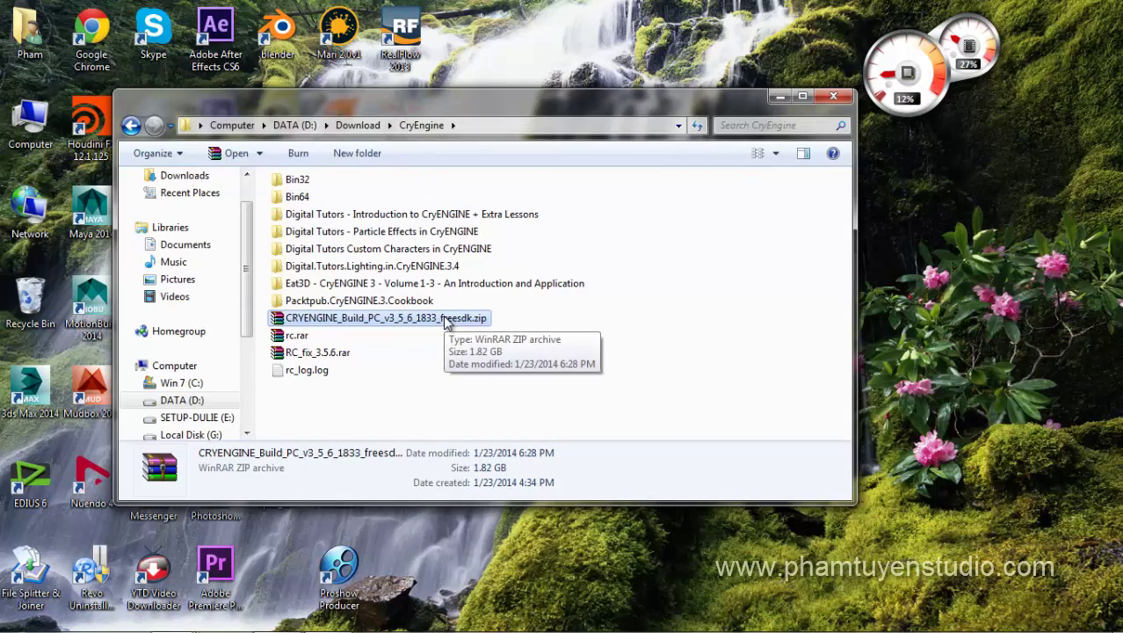
{"action": "right_click", "coordinate": [446, 323]}
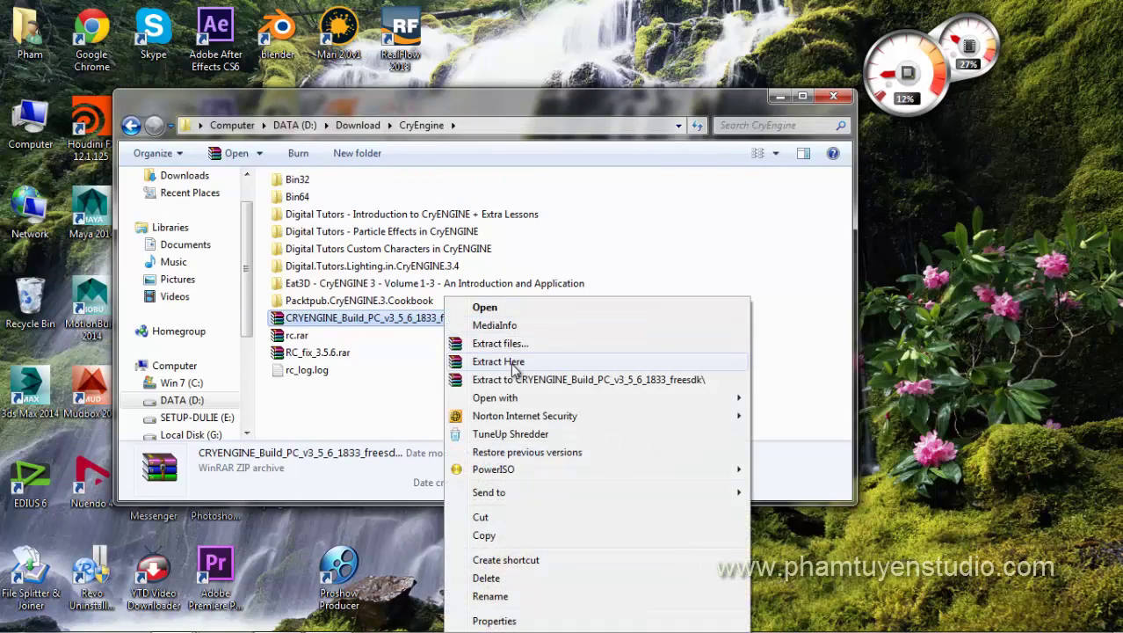
{"action": "left_click", "coordinate": [499, 344]}
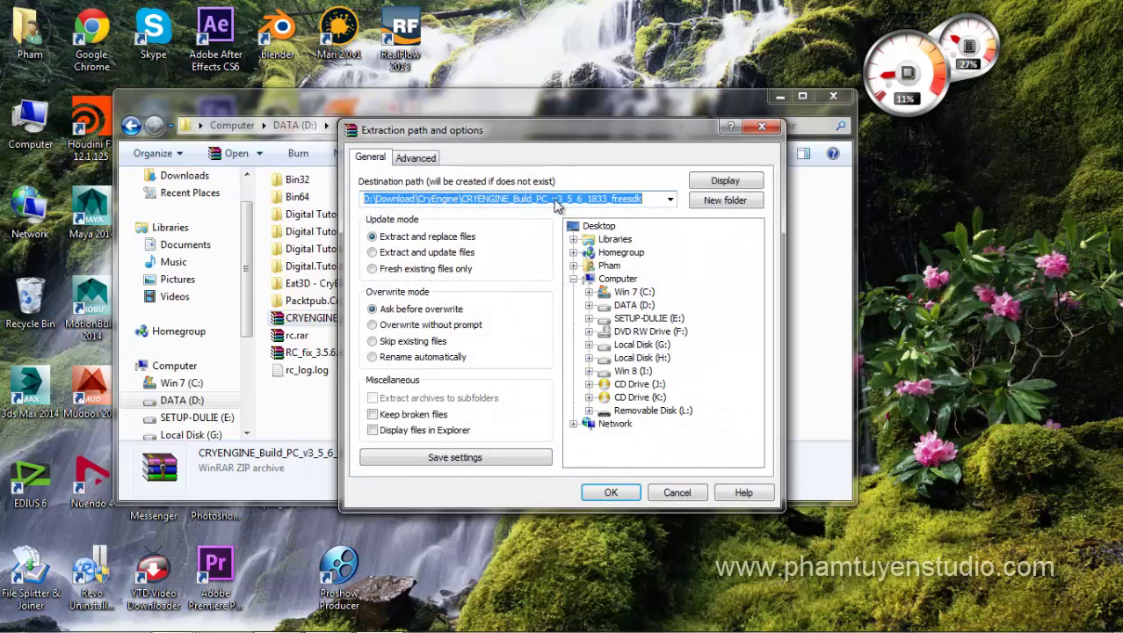
{"action": "left_click", "coordinate": [589, 305]}
{"action": "left_click", "coordinate": [631, 252]}
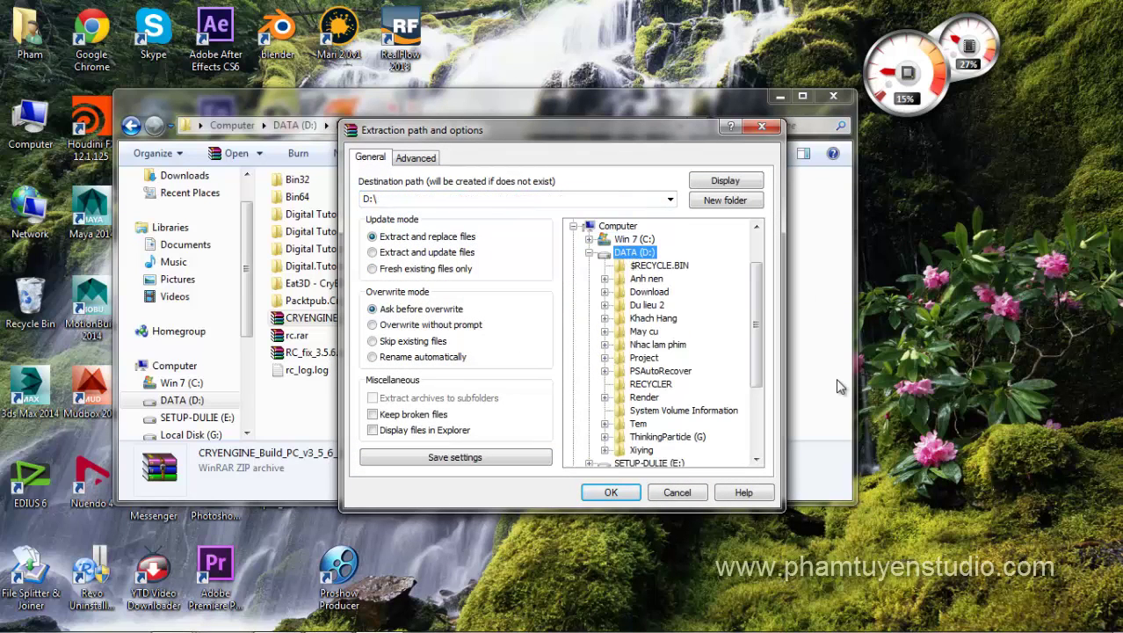
{"action": "left_click", "coordinate": [723, 200]}
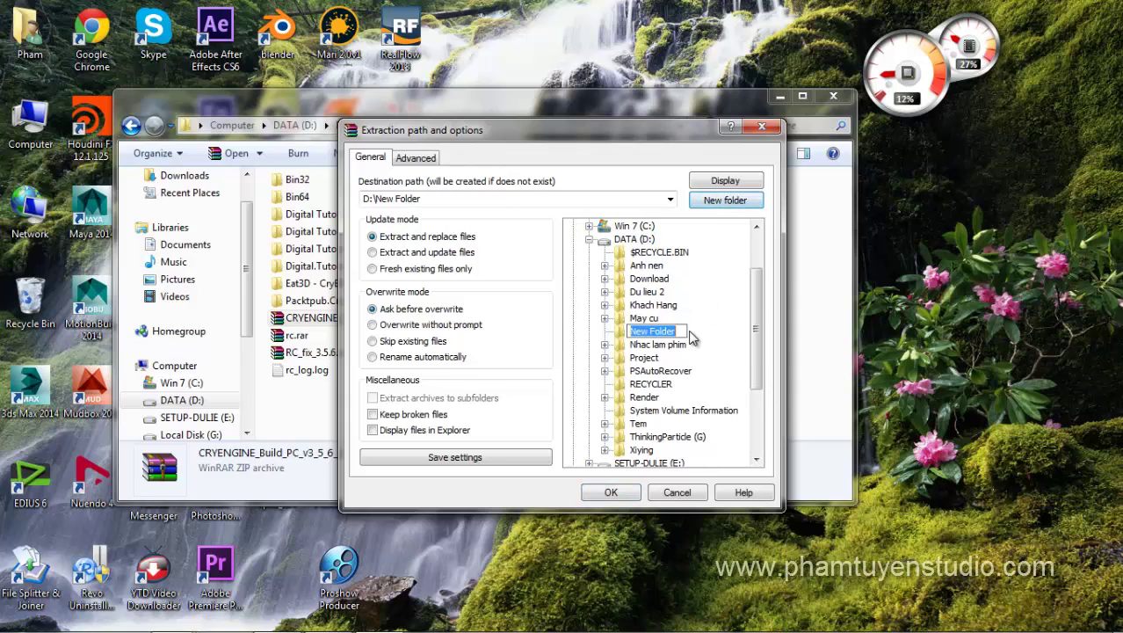
{"action": "type", "text": "CryEngine SDK"}
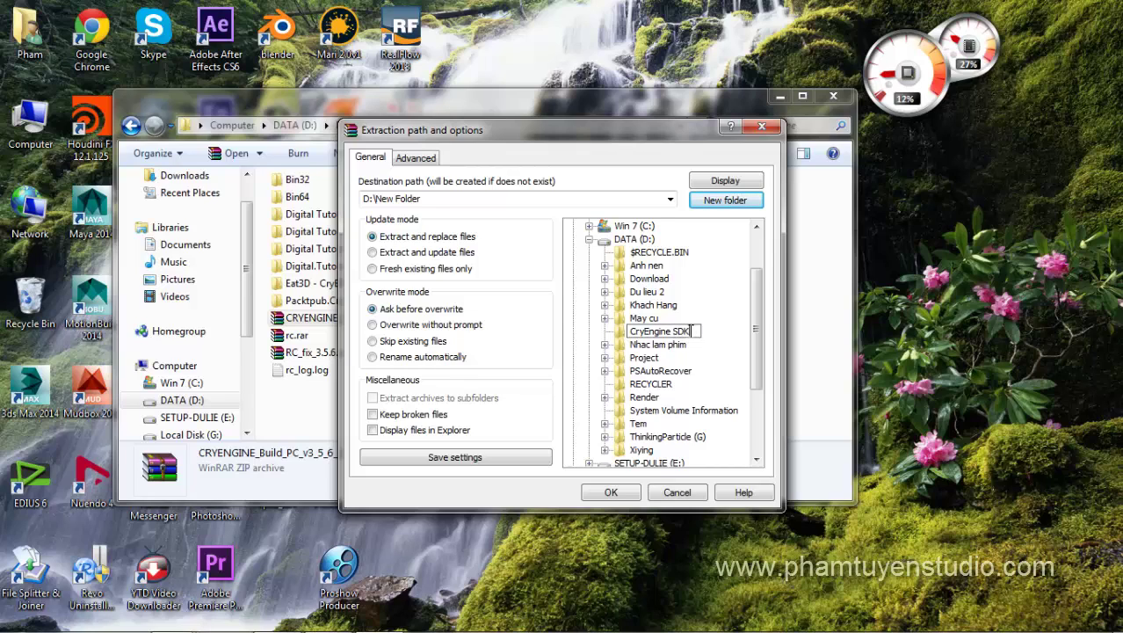
{"action": "key", "text": "Return"}
{"action": "left_click", "coordinate": [607, 491]}
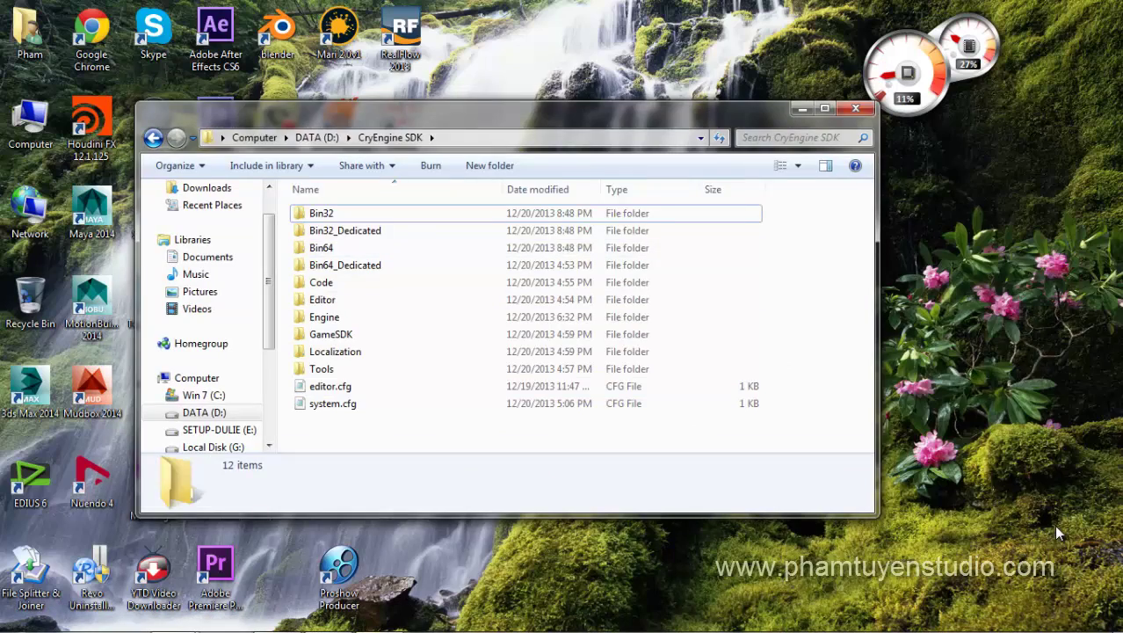
- Look through the Bin64 and Bin32 folders inside the extracted CryEngine SDK folder and return to the parent folder
{"action": "left_click_drag", "start_coordinate": [396, 114], "coordinate": [618, 188]}
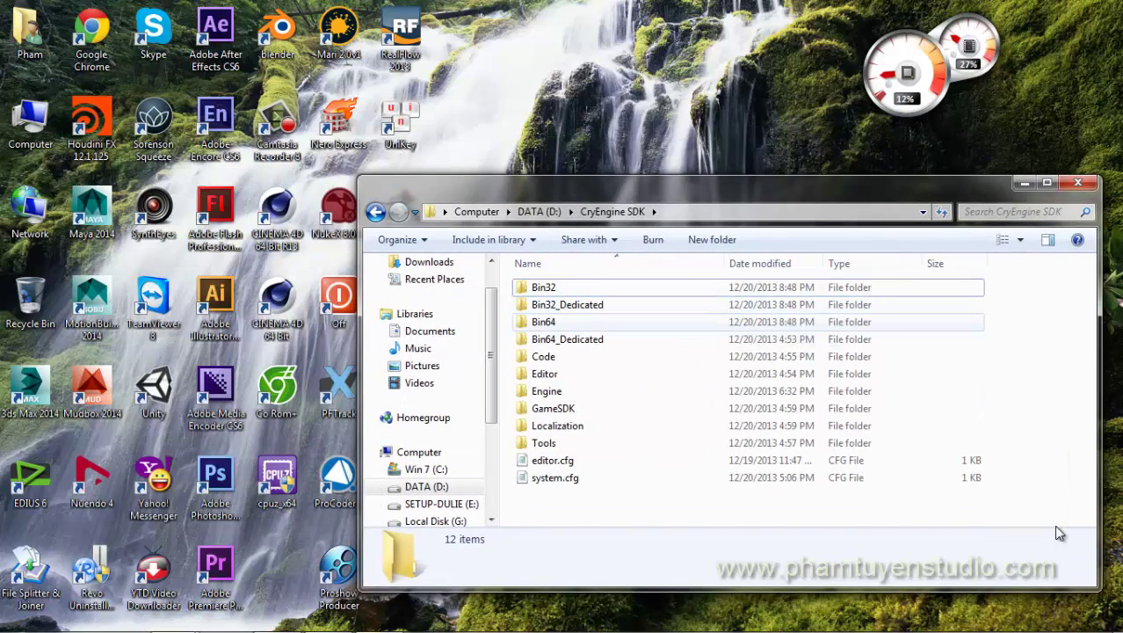
{"action": "mouse_move", "coordinate": [651, 186]}
{"action": "left_mouse_down"}
{"action": "mouse_move", "coordinate": [681, 179]}
{"action": "mouse_move", "coordinate": [675, 165]}
{"action": "left_mouse_up"}
{"action": "double_click", "coordinate": [568, 301]}
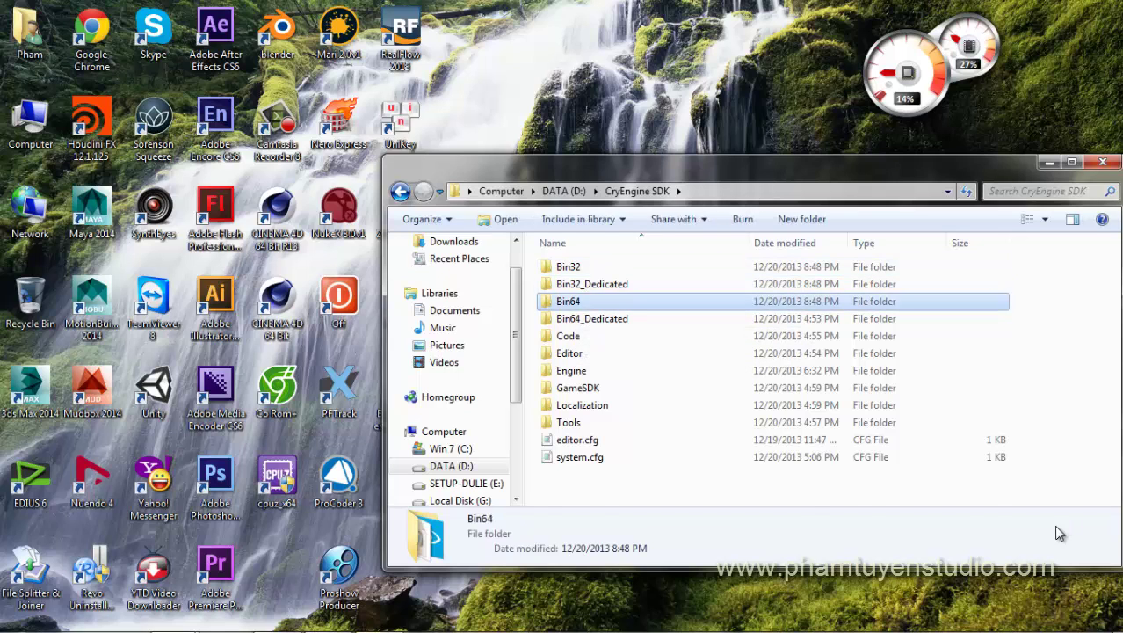
{"action": "left_click", "coordinate": [401, 191]}
{"action": "double_click", "coordinate": [568, 266]}
{"action": "scroll", "coordinate": [616, 351], "scroll_direction": "down", "scroll_amount": 10}
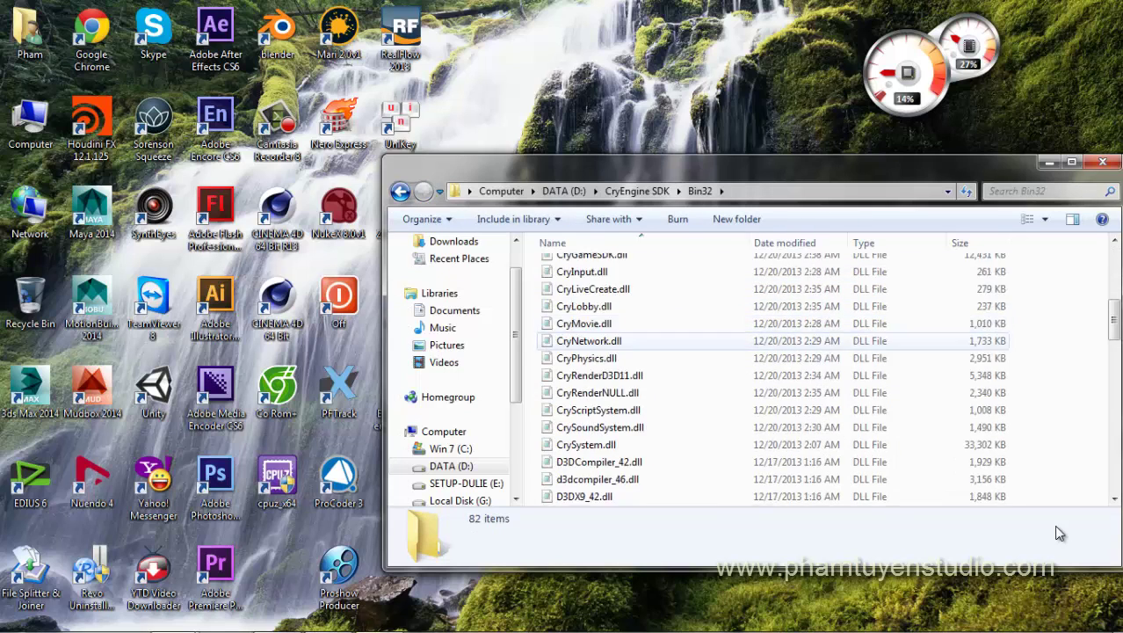
{"action": "scroll", "coordinate": [615, 351], "scroll_direction": "up", "scroll_amount": 10}
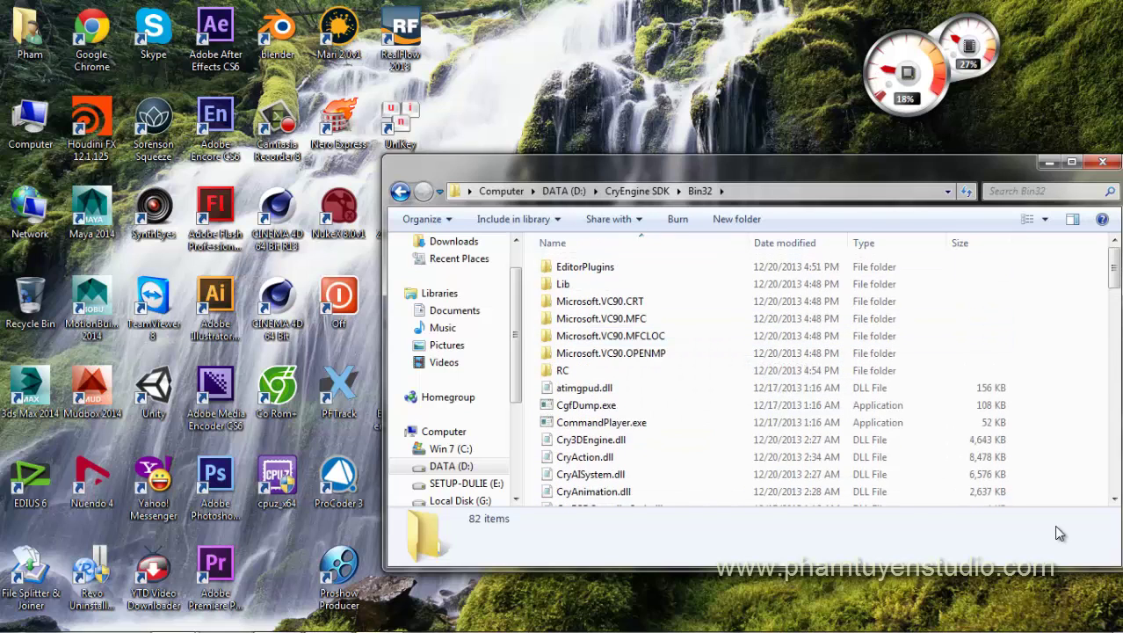
{"action": "key", "text": "alt+Left"}
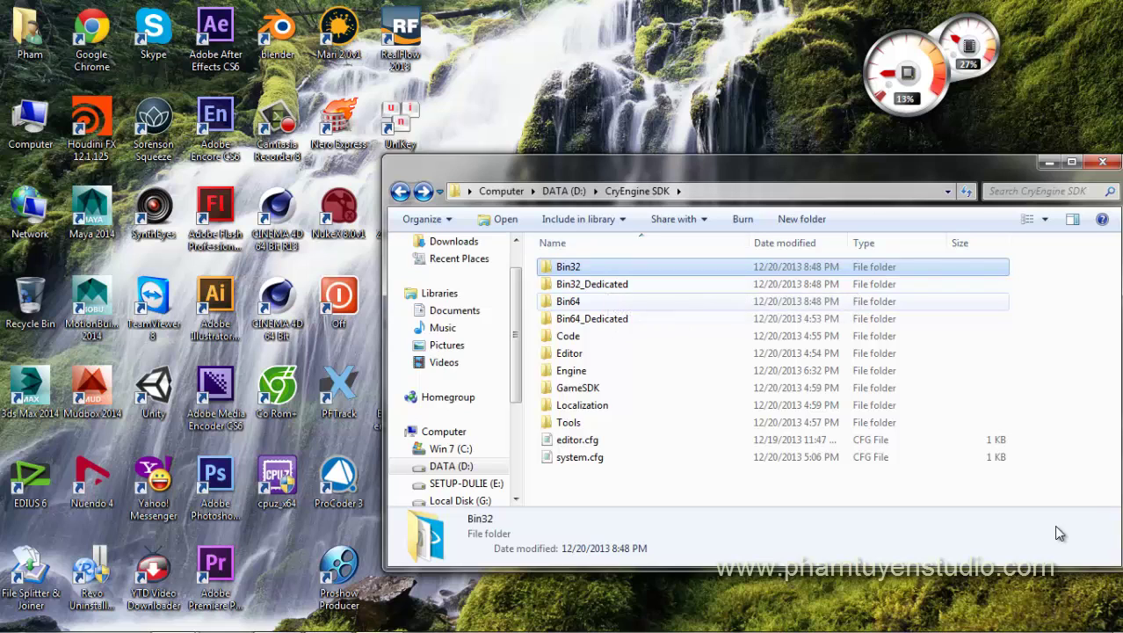
- Create a desktop shortcut to Editor.exe from the Bin64 folder and close the folder window
{"action": "double_click", "coordinate": [594, 302]}
{"action": "scroll", "coordinate": [1057, 533], "scroll_direction": "down", "scroll_amount": 10}
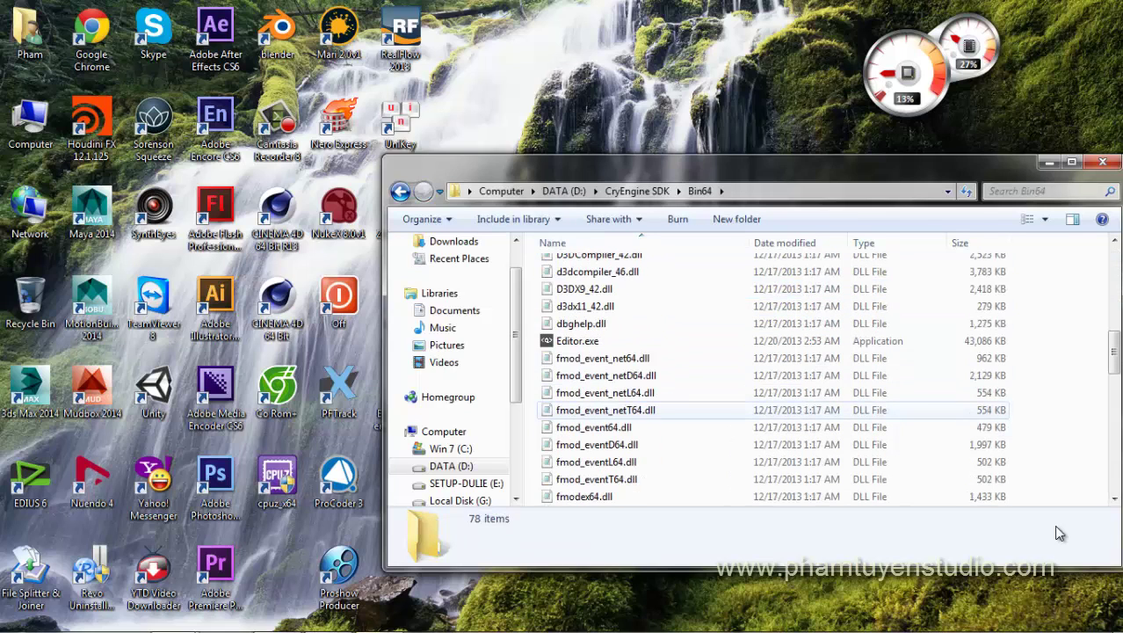
{"action": "key", "text": "Up"}
{"action": "key", "text": "Up"}
{"action": "key", "text": "Up"}
{"action": "key", "text": "Up"}
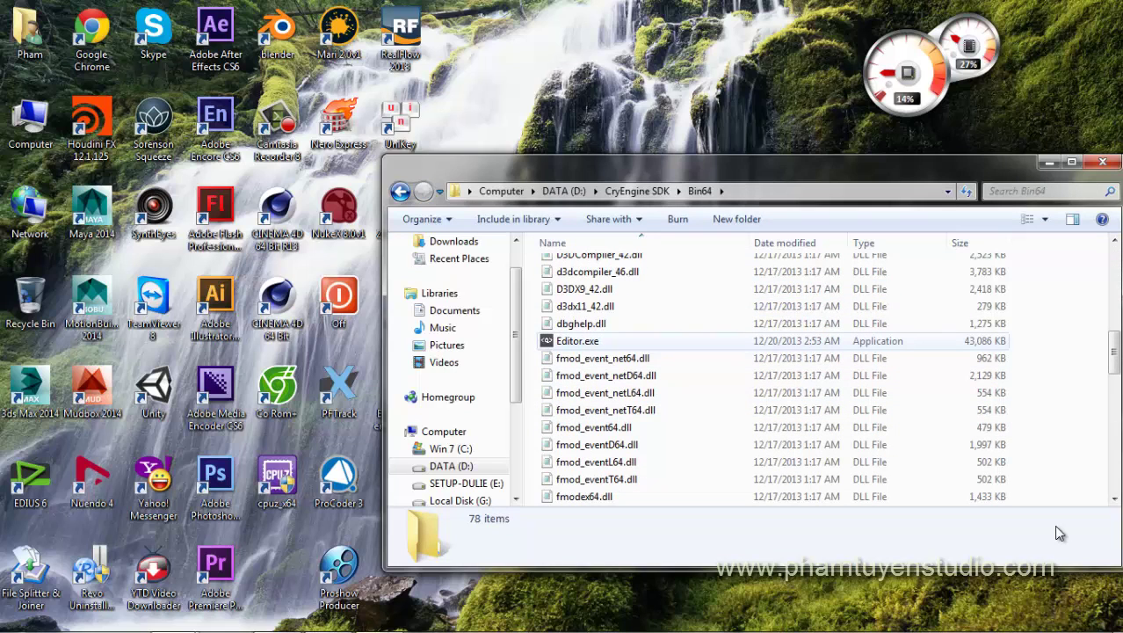
{"action": "key", "text": "shift+F10"}
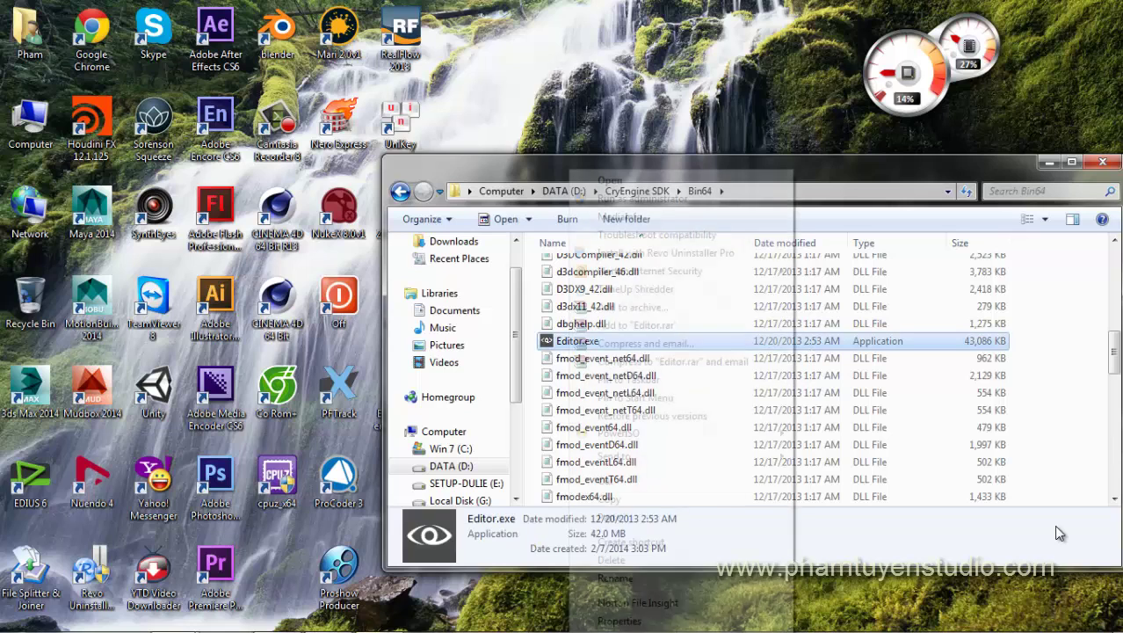
{"action": "key", "text": "Down"}
{"action": "key", "text": "Down"}
{"action": "key", "text": "Down"}
{"action": "key", "text": "Down"}
{"action": "key", "text": "Right"}
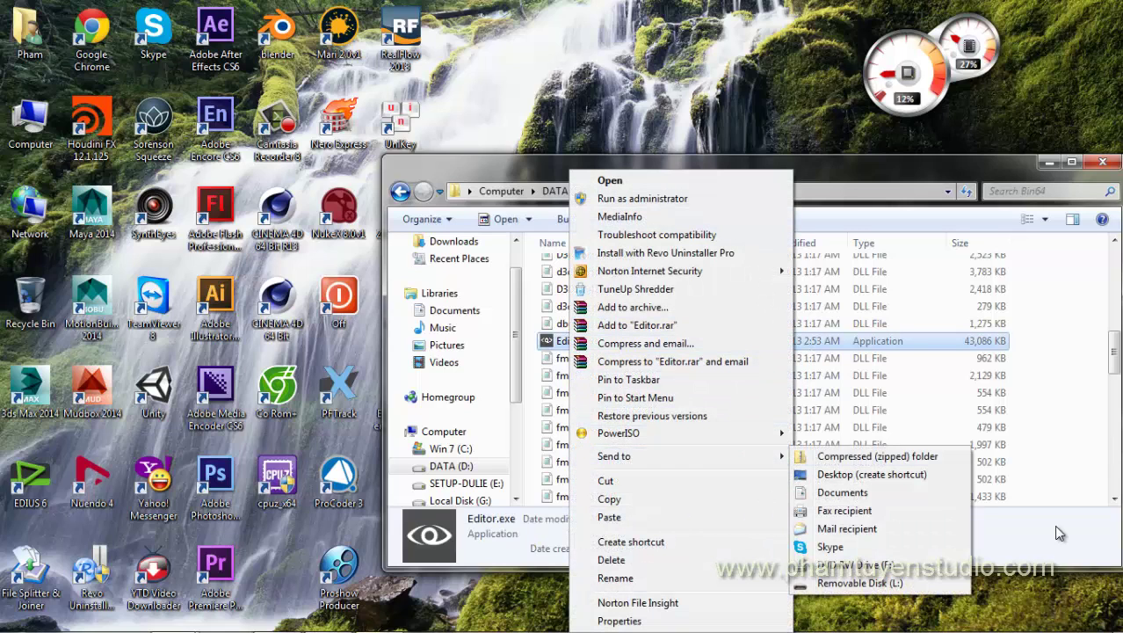
{"action": "key", "text": "Down"}
{"action": "key", "text": "Return"}
{"action": "key", "text": "alt+F4"}
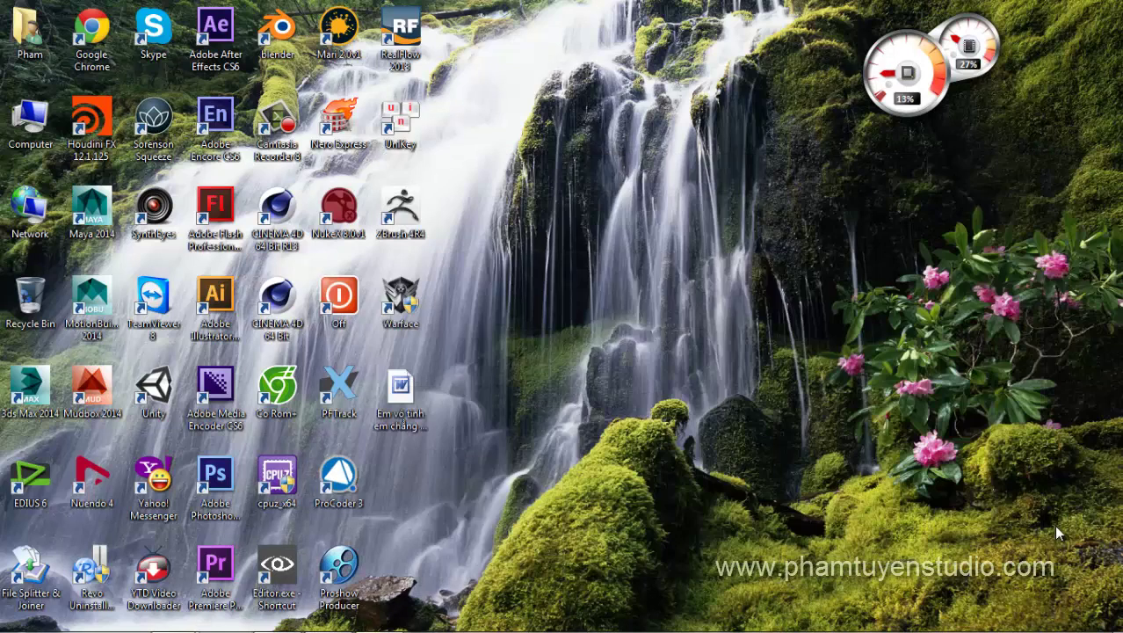
- Rename the new Editor.exe desktop shortcut to Editor
{"action": "key", "text": "Left"}
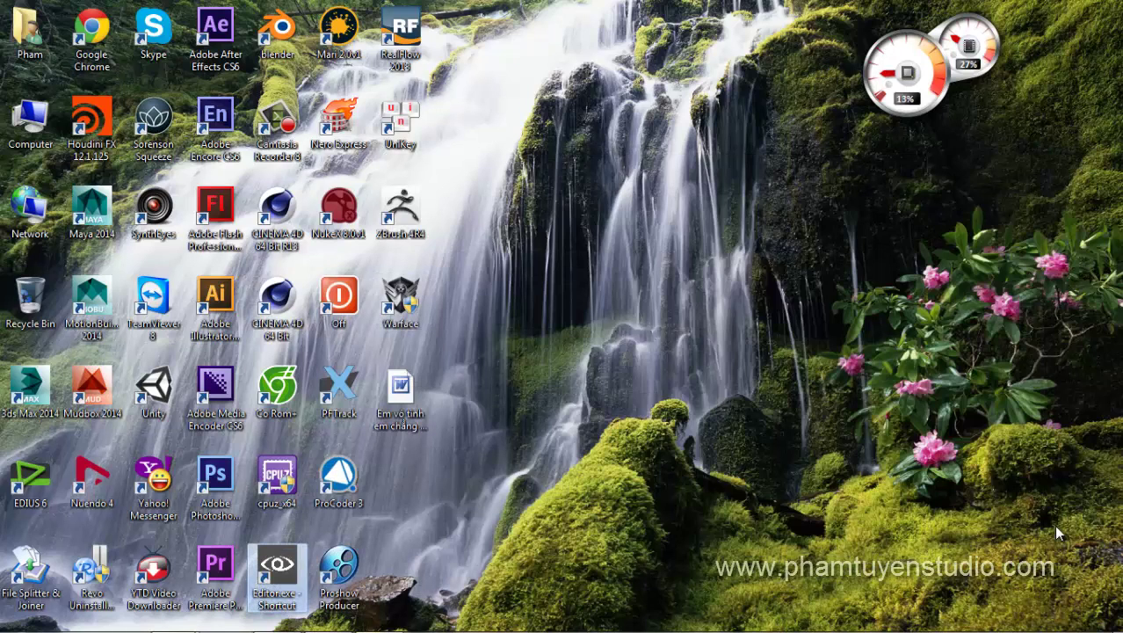
{"action": "key", "text": "F2"}
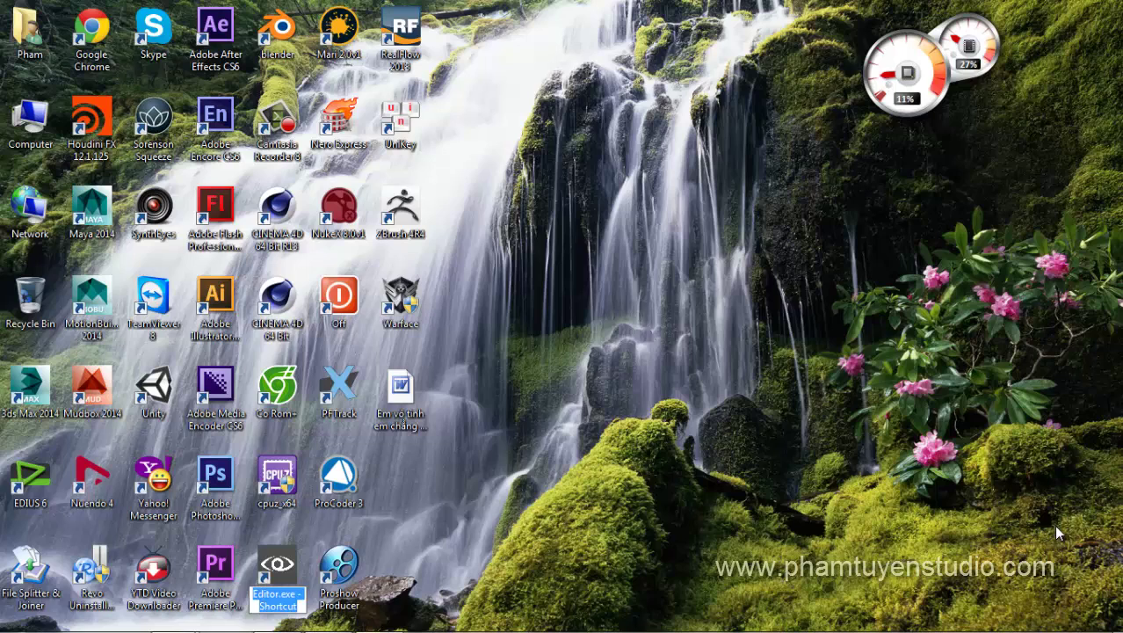
{"action": "key", "text": "End"}
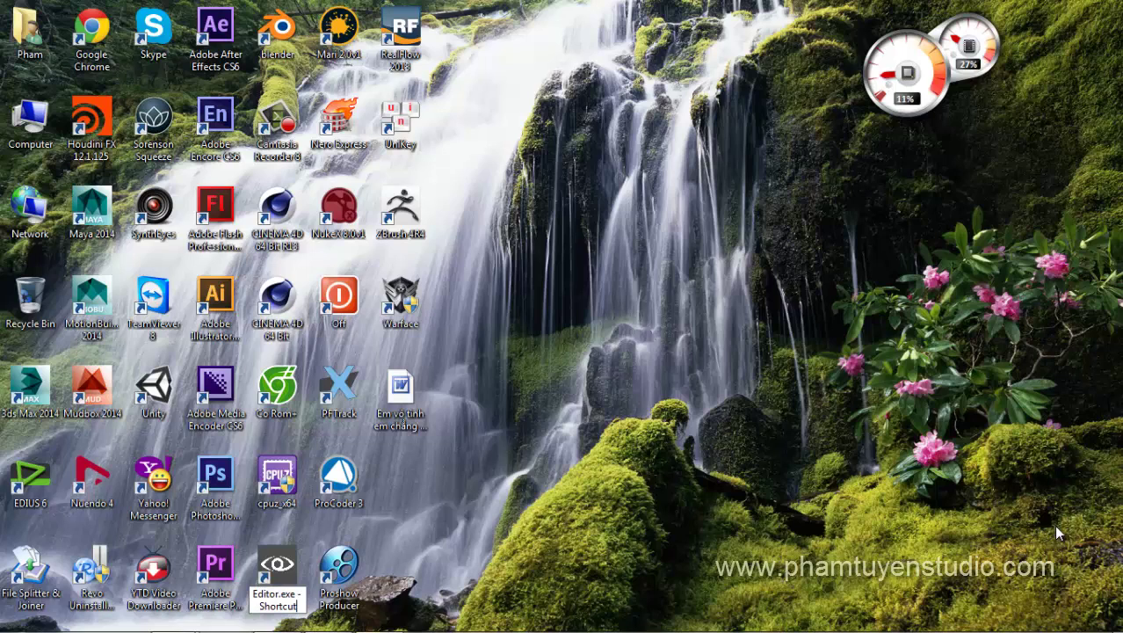
{"action": "key", "text": "BackSpace"}
{"action": "key", "text": "BackSpace"}
{"action": "key", "text": "BackSpace"}
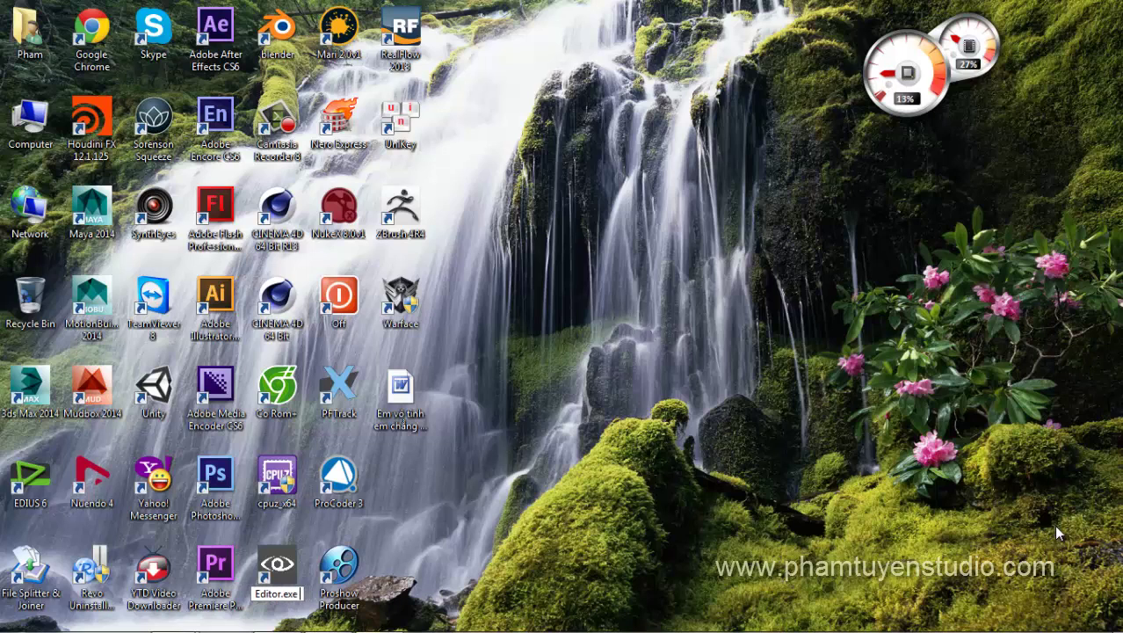
{"action": "key", "text": "Return"}
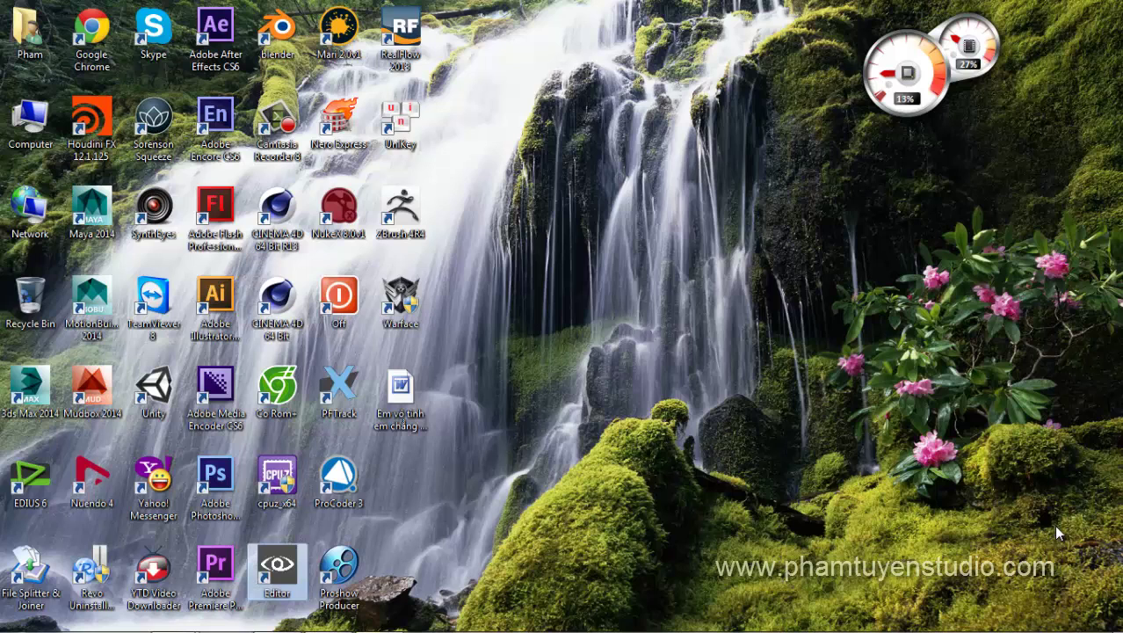
- Refresh the desktop, launch CRYENGINE Sandbox from the Editor shortcut, and allow its access through Windows Firewall
{"action": "right_click", "coordinate": [605, 126]}
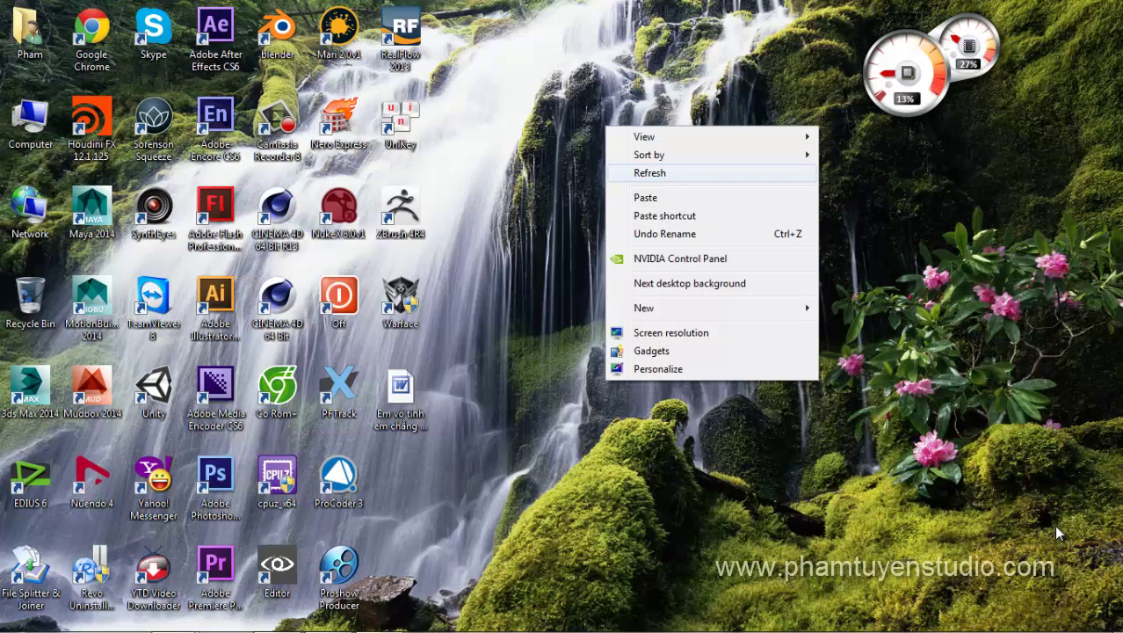
{"action": "left_click", "coordinate": [643, 173]}
{"action": "double_click", "coordinate": [279, 567]}
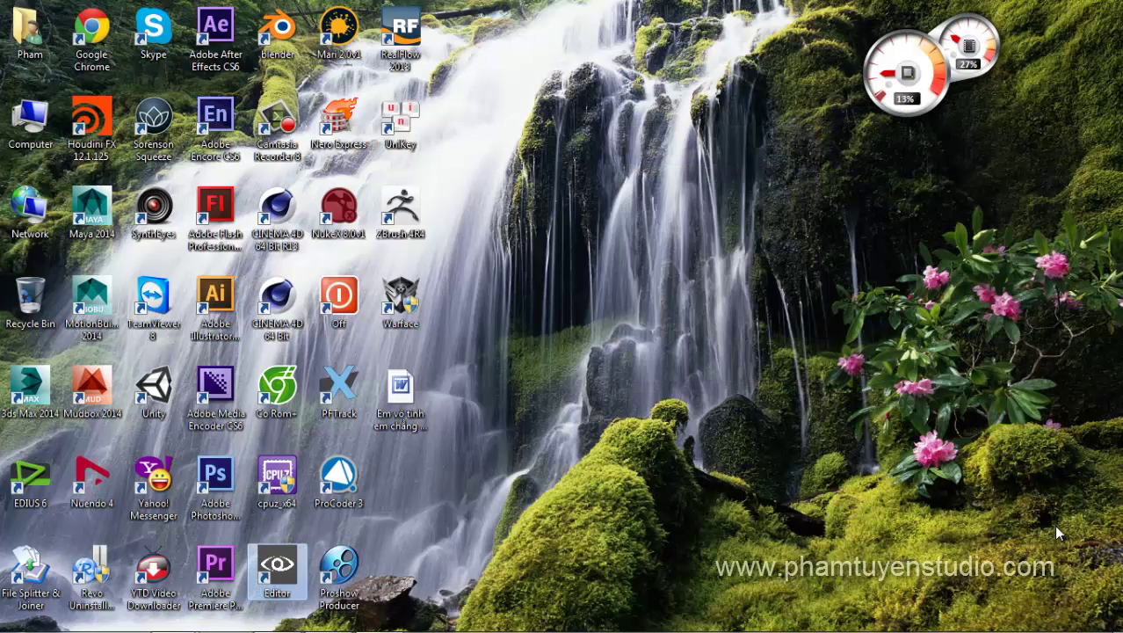
{"action": "right_click", "coordinate": [645, 215]}
{"action": "left_click", "coordinate": [684, 263]}
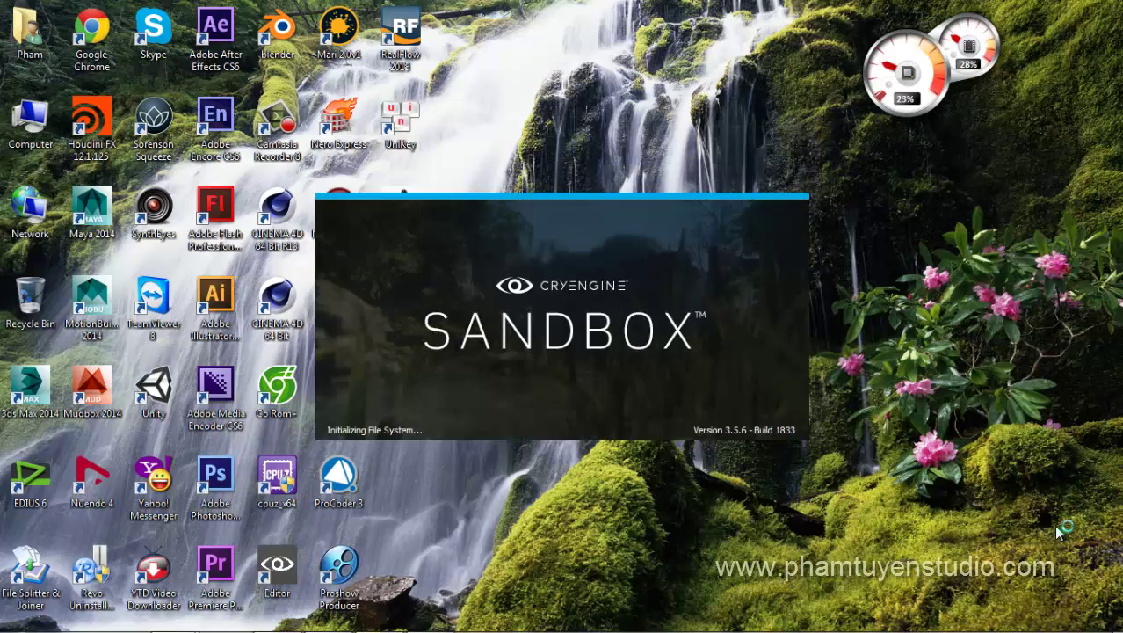
{"action": "right_click", "coordinate": [586, 106]}
{"action": "left_click", "coordinate": [627, 154]}
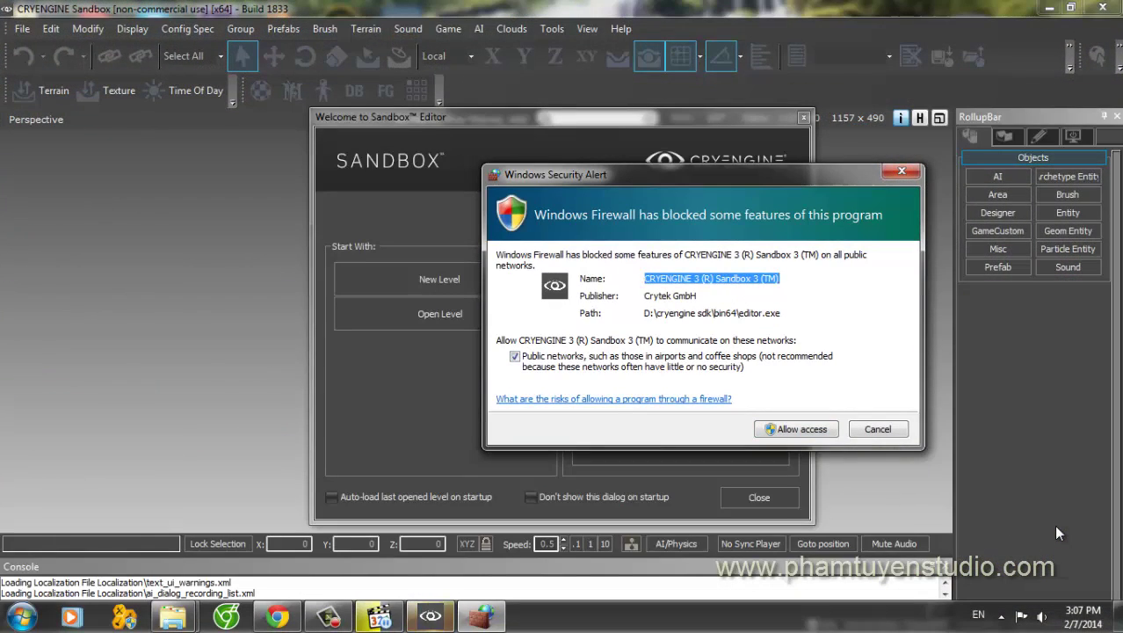
{"action": "key", "text": "Return"}
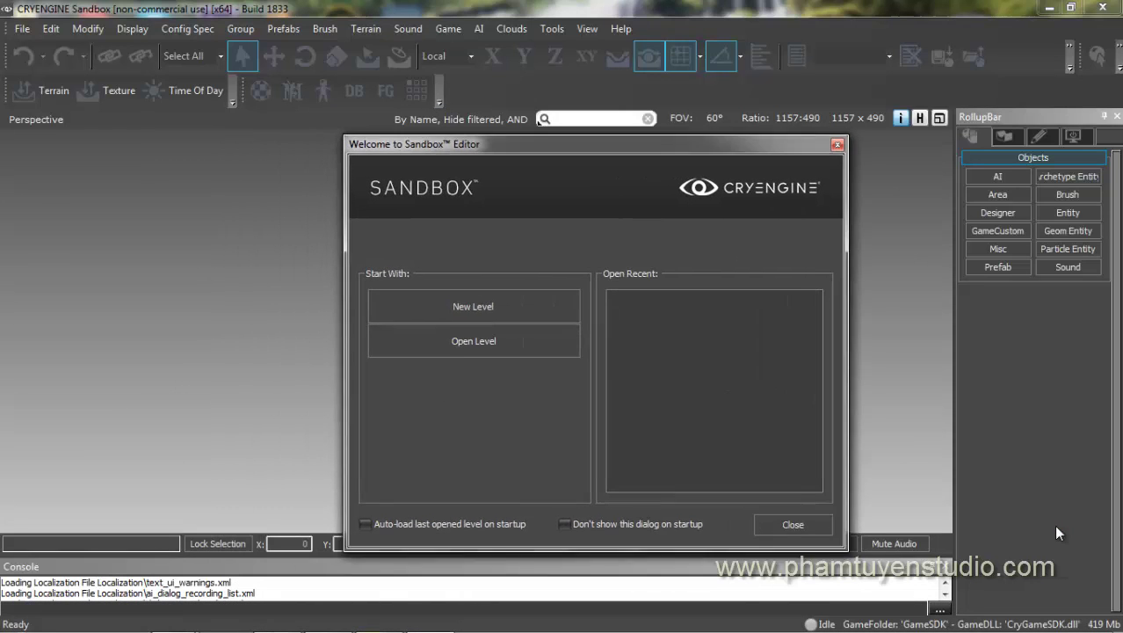
- Close the Sandbox welcome dialog and view the editor's version information
{"action": "key", "text": "Escape"}
{"action": "key", "text": "alt+h"}
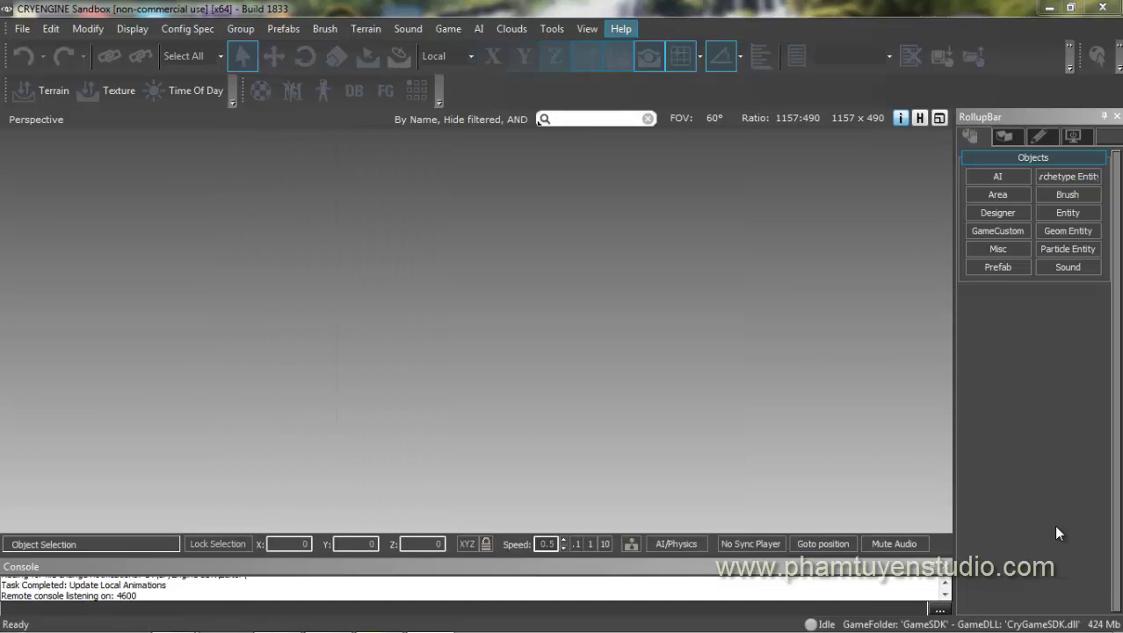
{"action": "key", "text": "Up"}
{"action": "key", "text": "Down"}
{"action": "key", "text": "Down"}
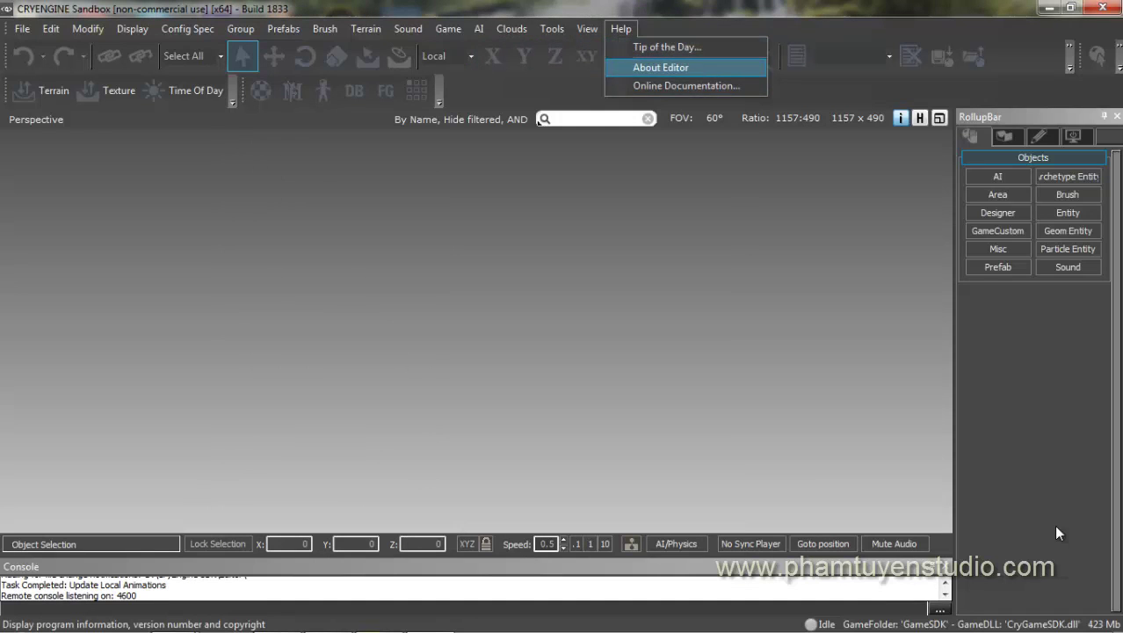
{"action": "key", "text": "Return"}
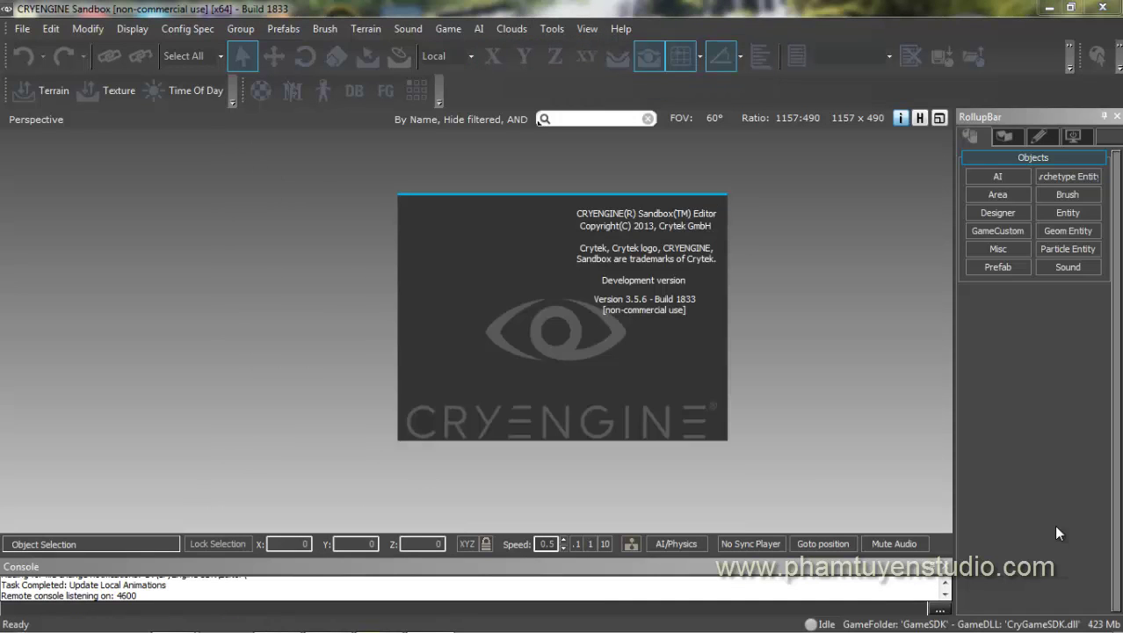
{"action": "key", "text": "Escape"}
{"action": "key", "text": "alt+f"}
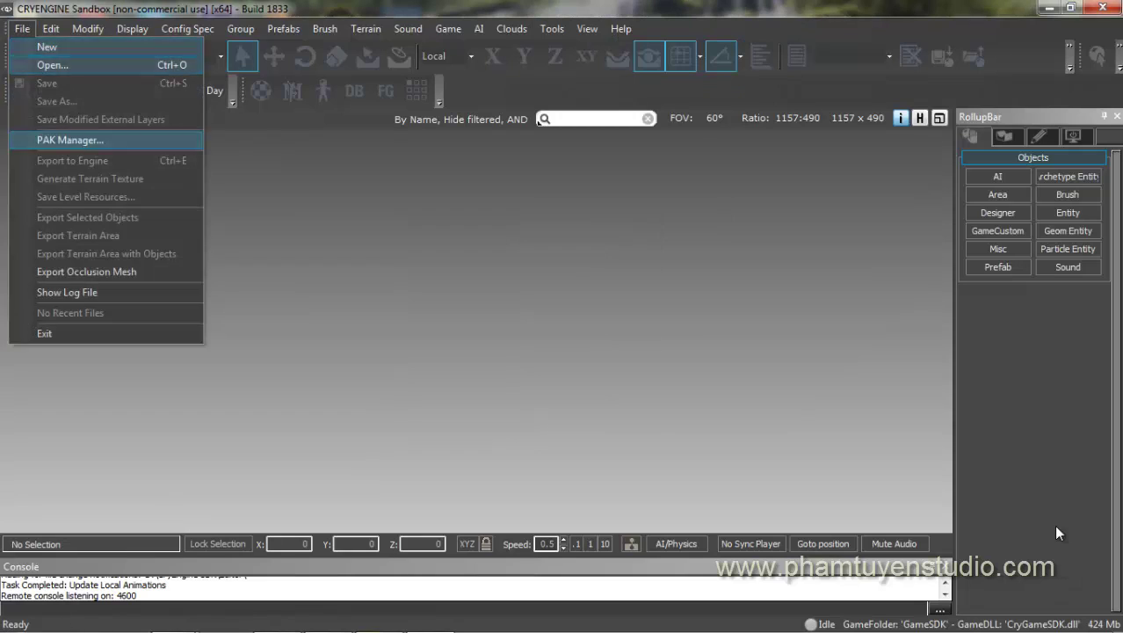
{"action": "key", "text": "Escape"}
{"action": "left_click", "coordinate": [621, 29]}
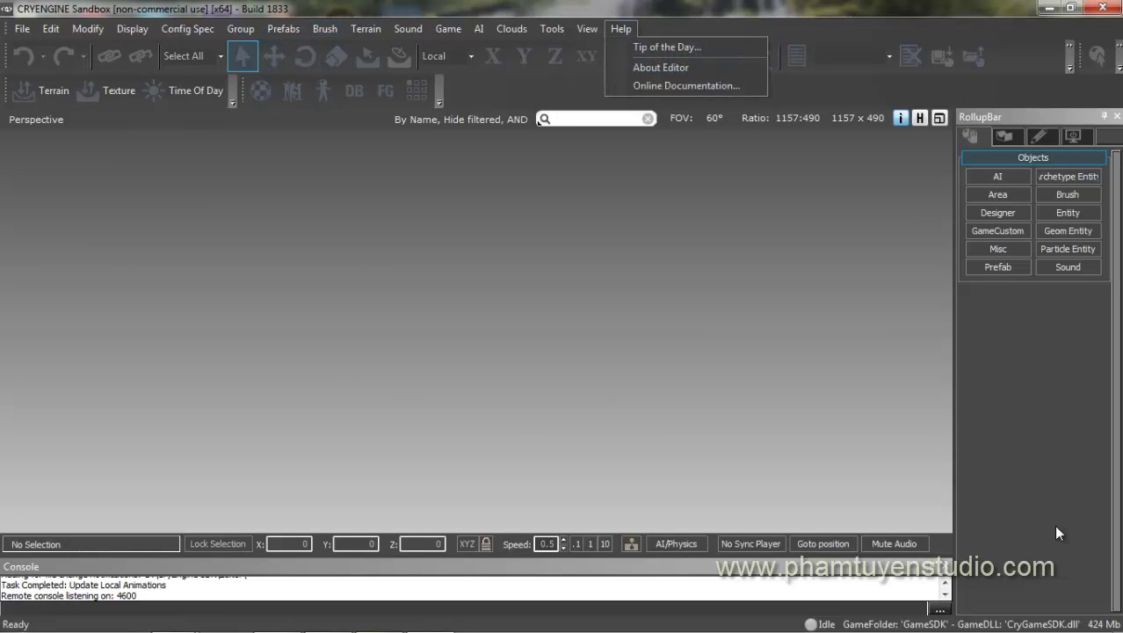
{"action": "key", "text": "Down"}
{"action": "key", "text": "Down"}
{"action": "key", "text": "Escape"}
{"action": "key", "text": "Left"}
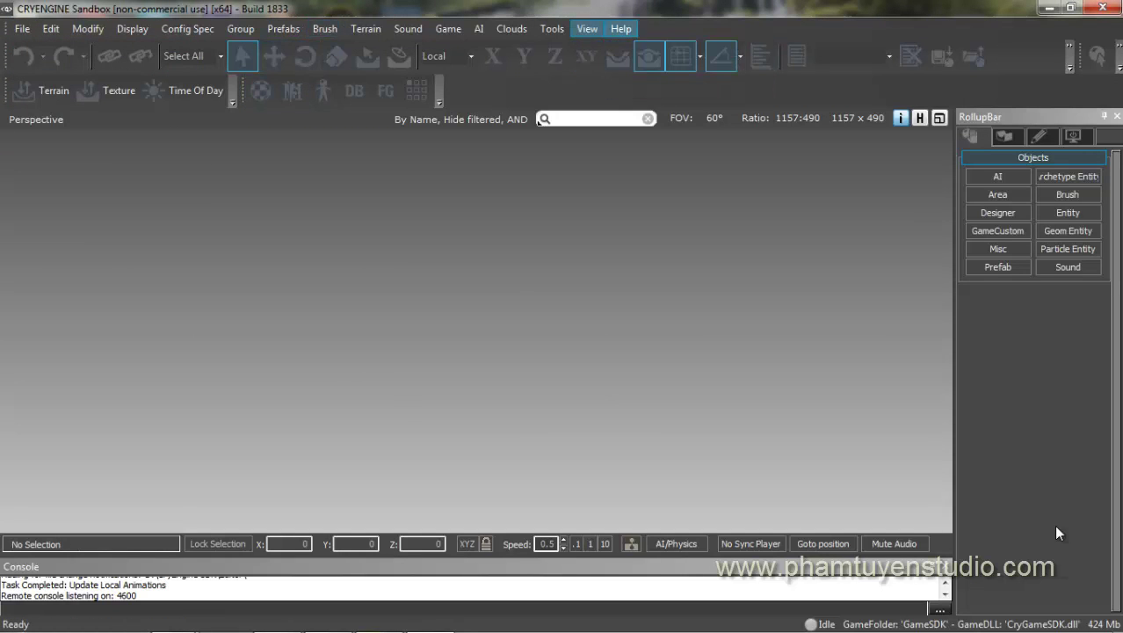
{"action": "key", "text": "alt+h"}
{"action": "key", "text": "Escape"}
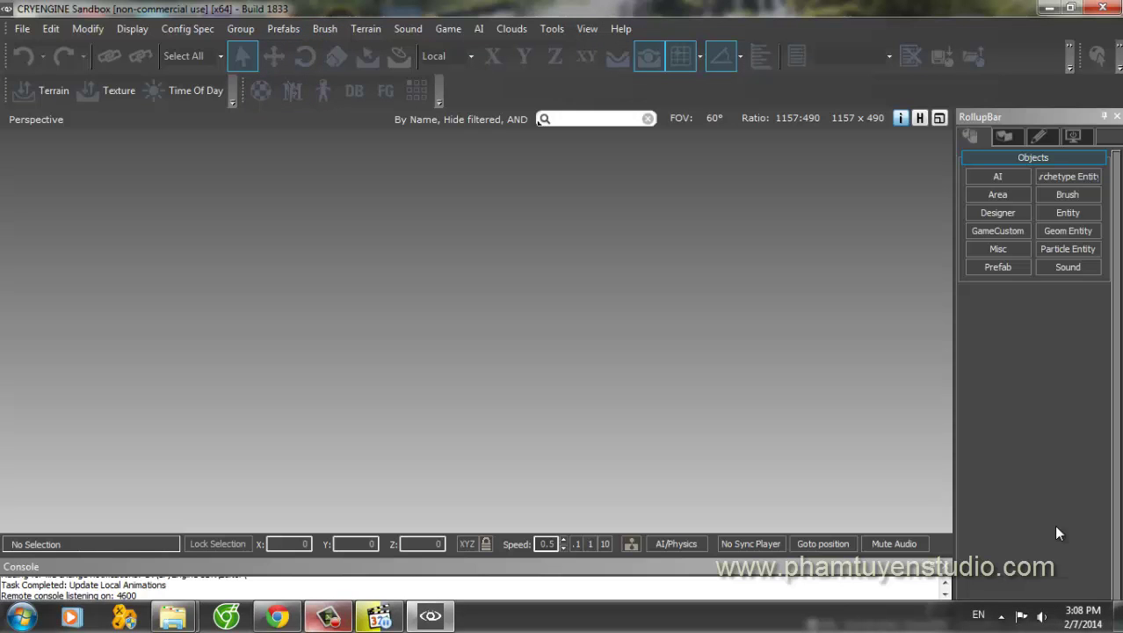
{"action": "key", "text": "alt+Tab"}
{"action": "key", "text": "alt+Tab"}
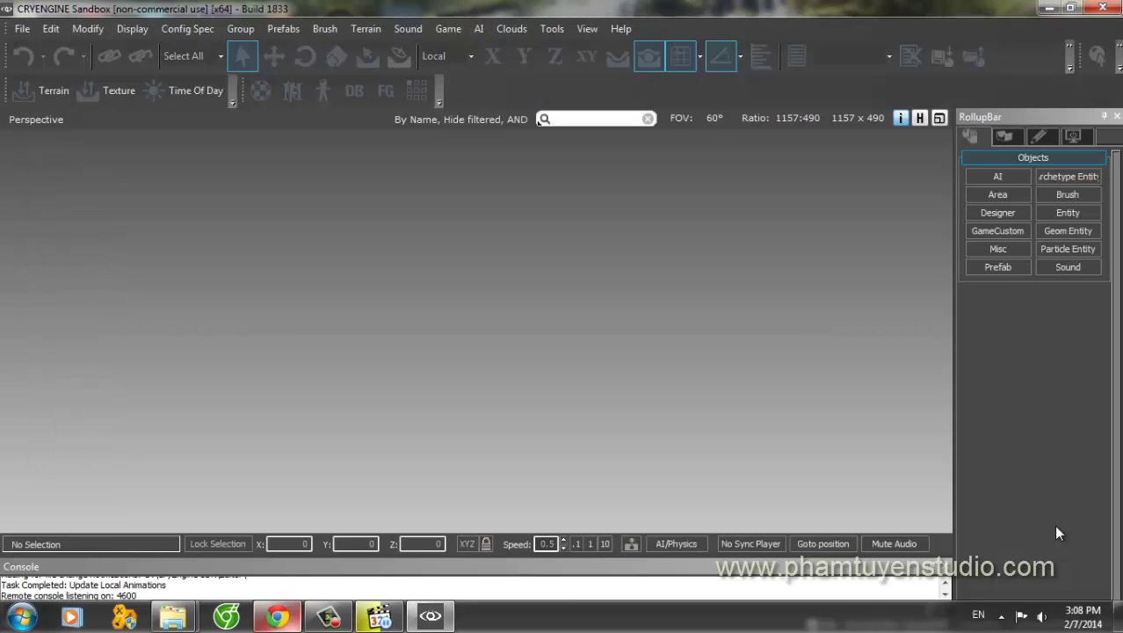
{"action": "key", "text": "alt+Tab"}
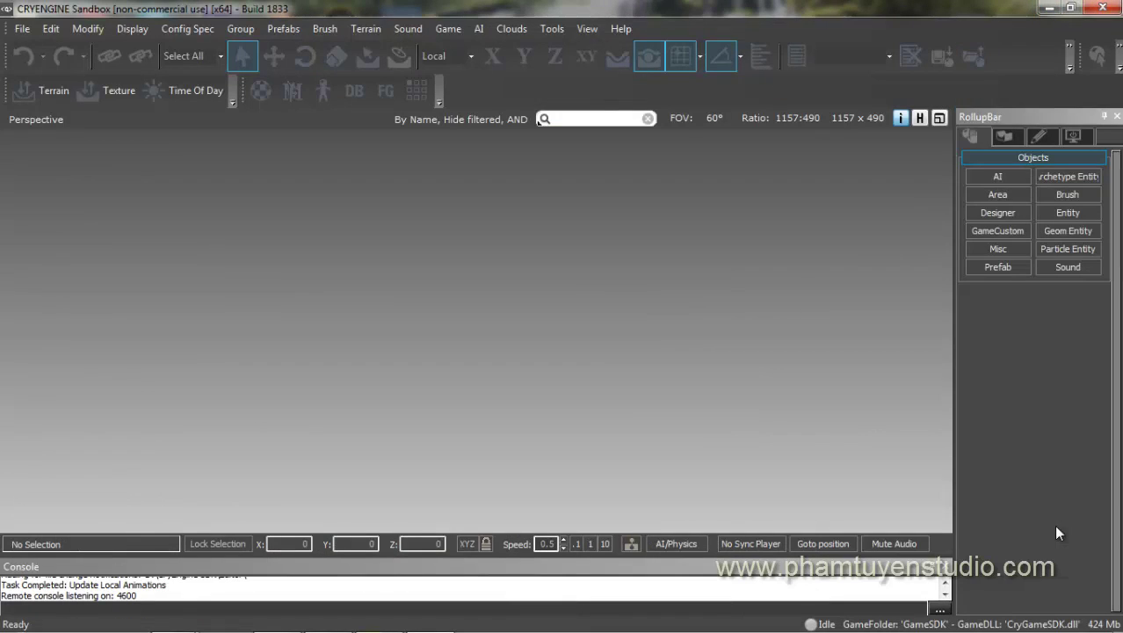
{"action": "left_click", "coordinate": [621, 29]}
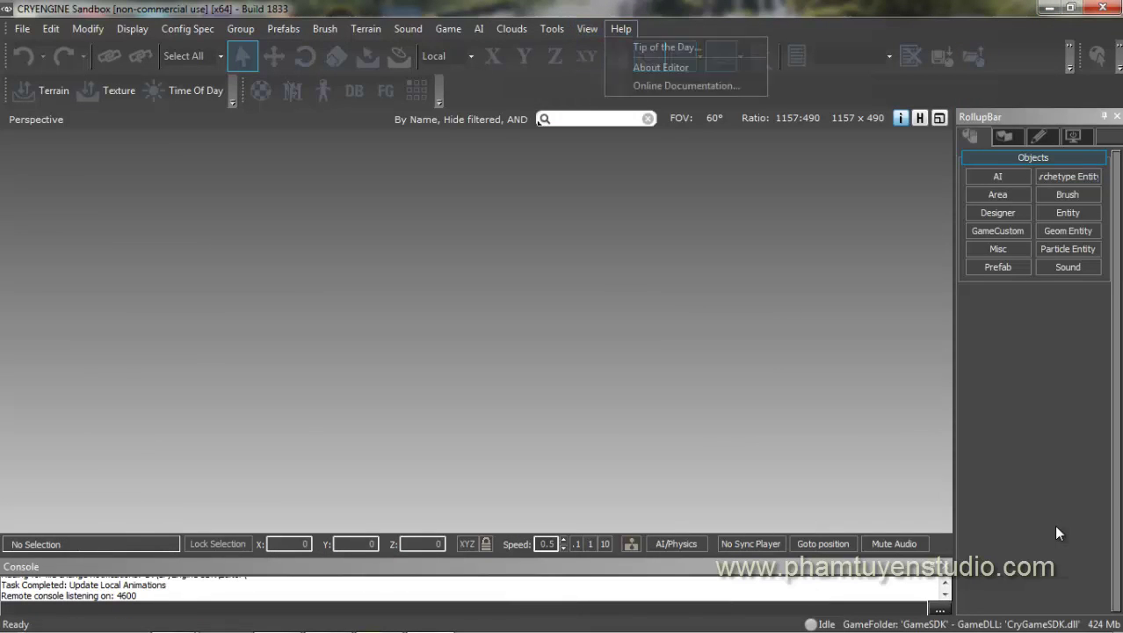
{"action": "left_click", "coordinate": [621, 29]}
{"action": "key", "text": "alt+Tab"}
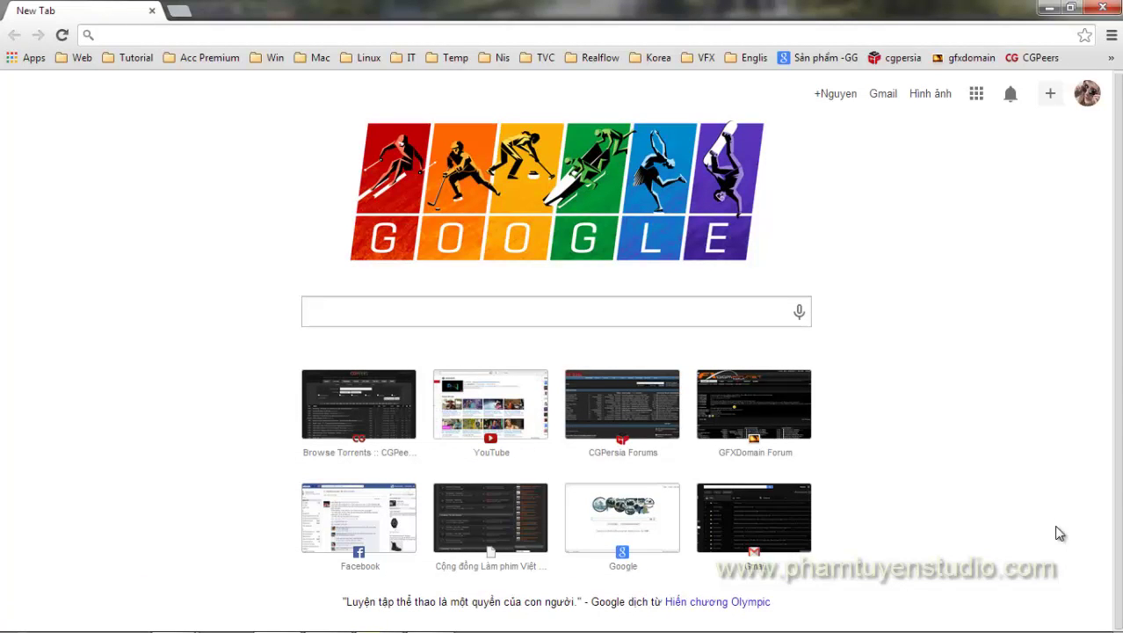
{"action": "key", "text": "alt+Tab"}
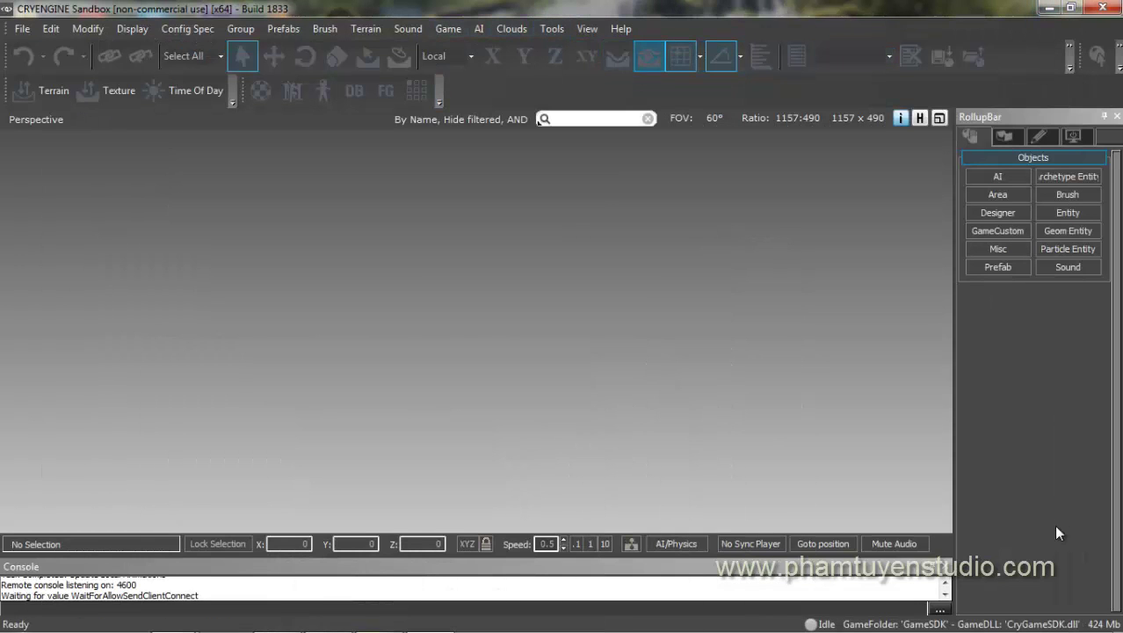
- Open Sandbox's online documentation in the browser and remove the "docs." prefix from its web address
{"action": "left_click", "coordinate": [621, 29]}
{"action": "left_click", "coordinate": [685, 85]}
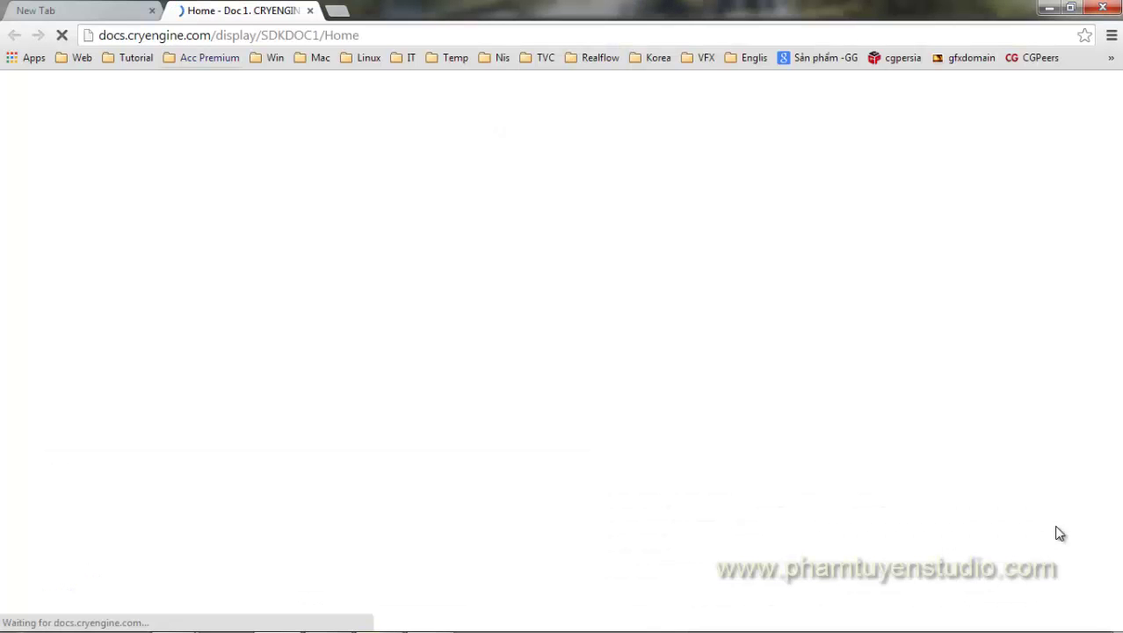
{"action": "left_click_drag", "start_coordinate": [128, 35], "coordinate": [98, 35]}
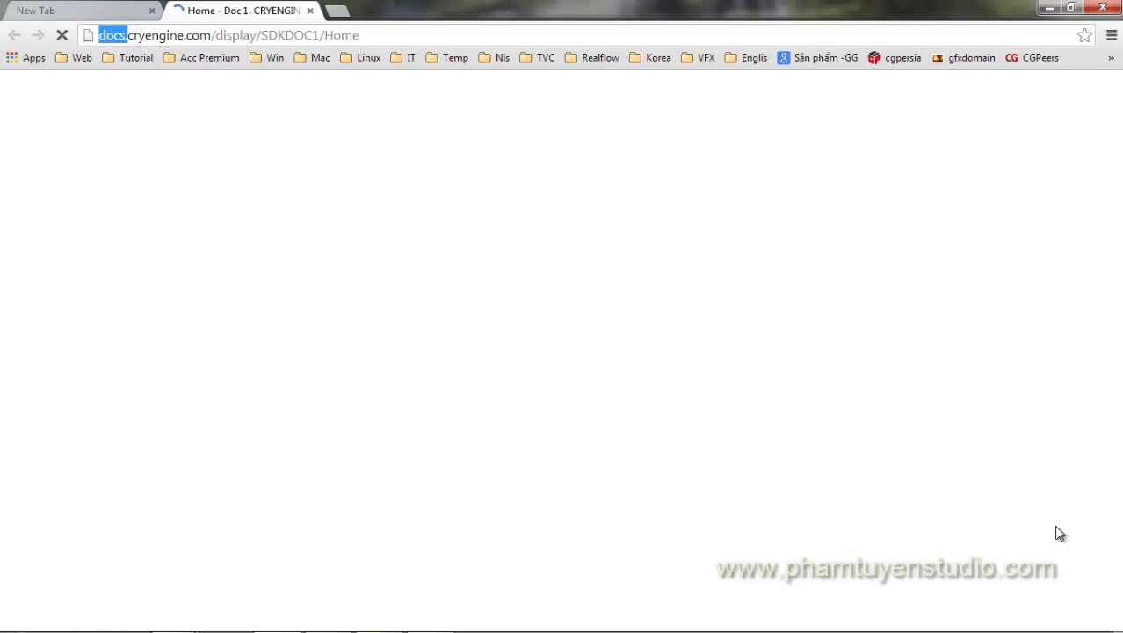
{"action": "key", "text": "BackSpace"}
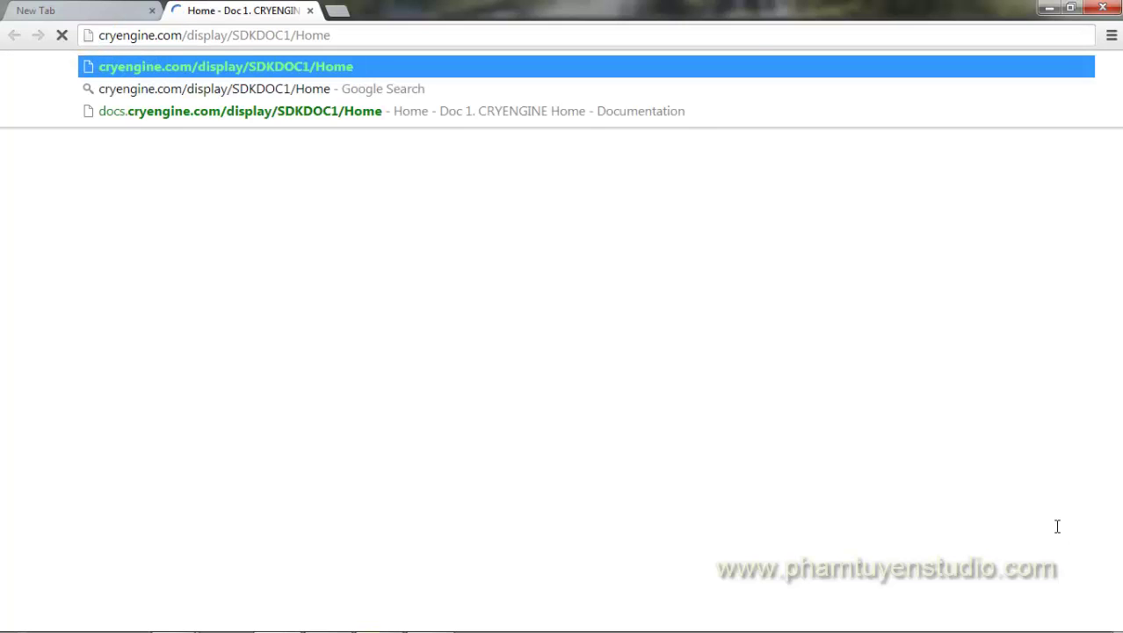
{"action": "key", "text": "shift+Right"}
{"action": "key", "text": "shift+Right"}
{"action": "key", "text": "shift+Right"}
{"action": "key", "text": "shift+Right"}
{"action": "key", "text": "shift+Right"}
{"action": "key", "text": "shift+Right"}
{"action": "key", "text": "shift+Right"}
{"action": "key", "text": "shift+Right"}
{"action": "key", "text": "shift+Right"}
{"action": "key", "text": "shift+Right"}
{"action": "key", "text": "shift+Right"}
{"action": "key", "text": "shift+Right"}
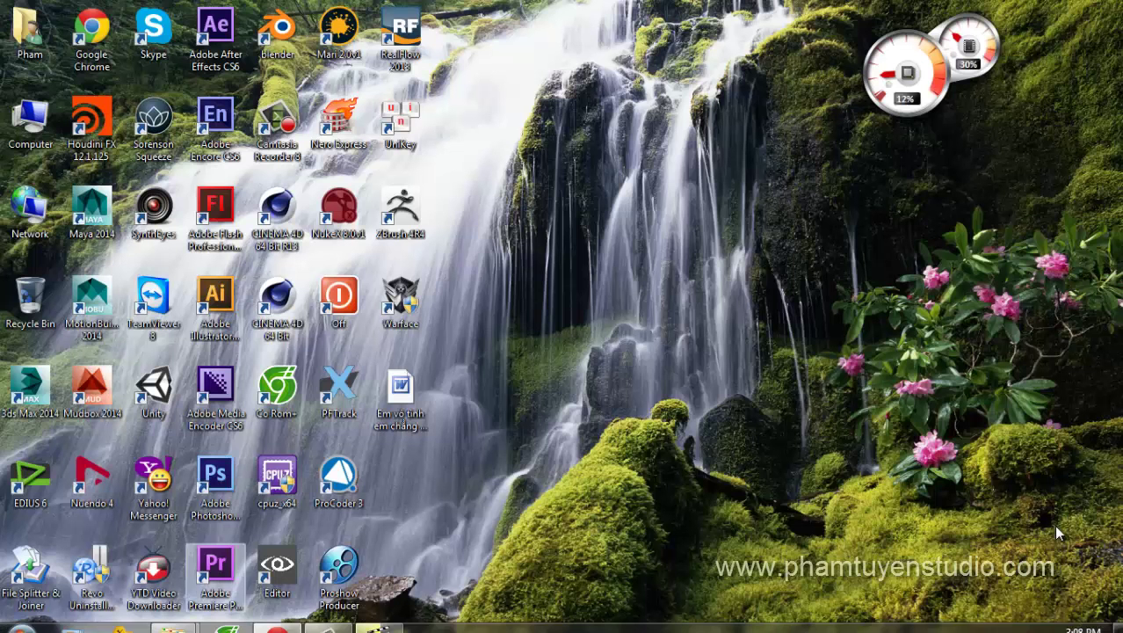
- Bring up the Bin64 folder window, go up to the CryEngine SDK folder and open its Tools folder
{"action": "mouse_move", "coordinate": [173, 616]}
{"action": "key", "text": "Right"}
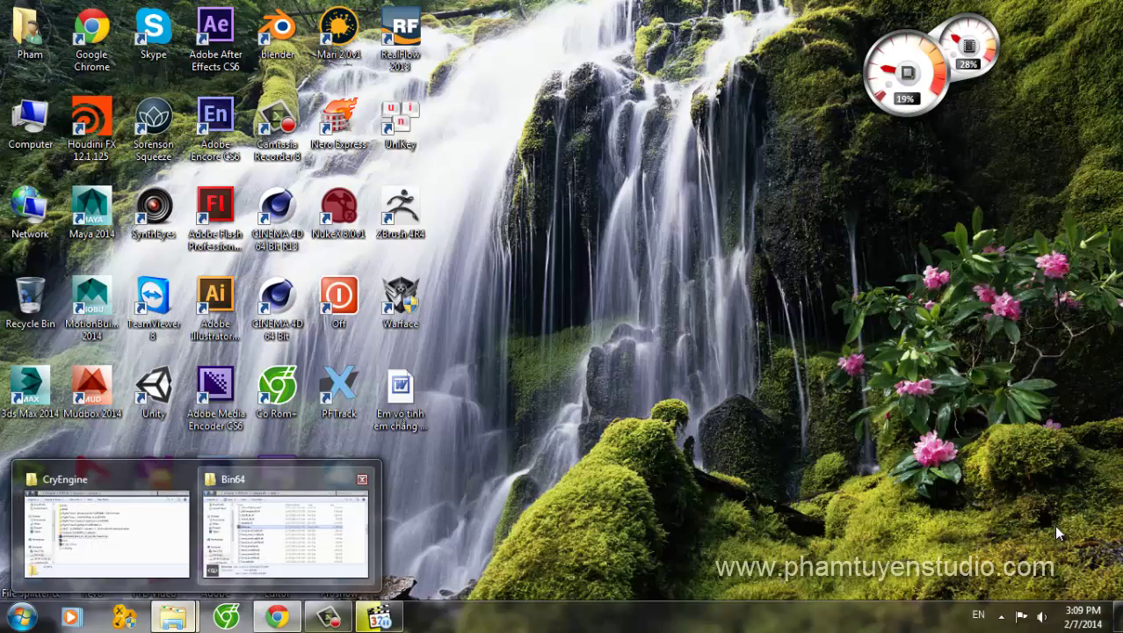
{"action": "key", "text": "Return"}
{"action": "key", "text": "BackSpace"}
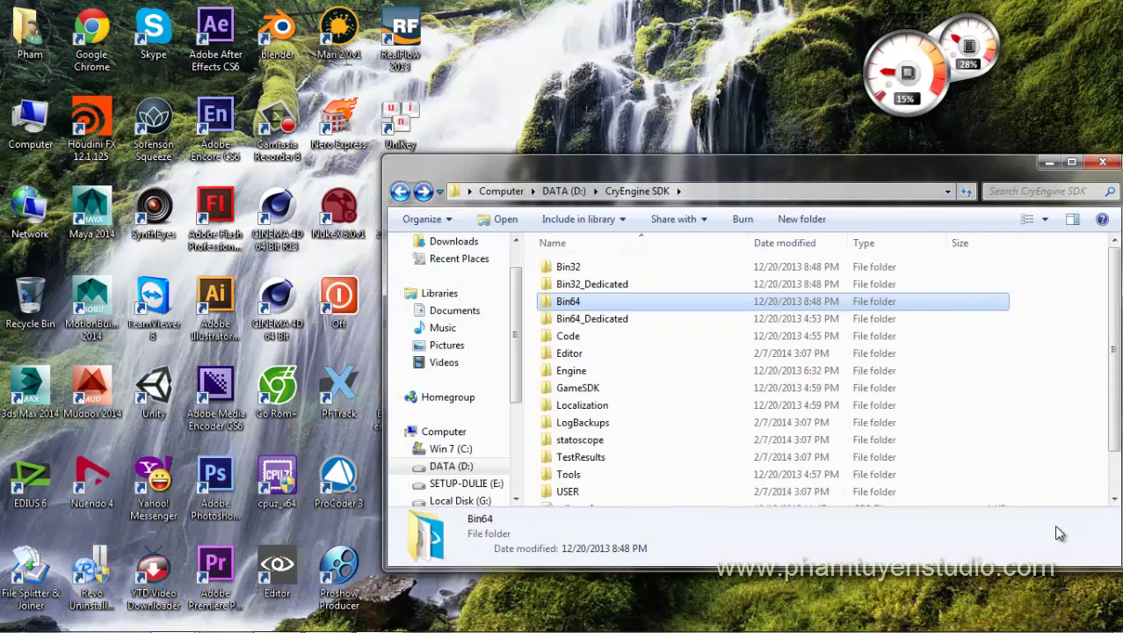
{"action": "scroll", "coordinate": [1057, 528], "scroll_direction": "down", "scroll_amount": 1}
{"action": "double_click", "coordinate": [721, 428]}
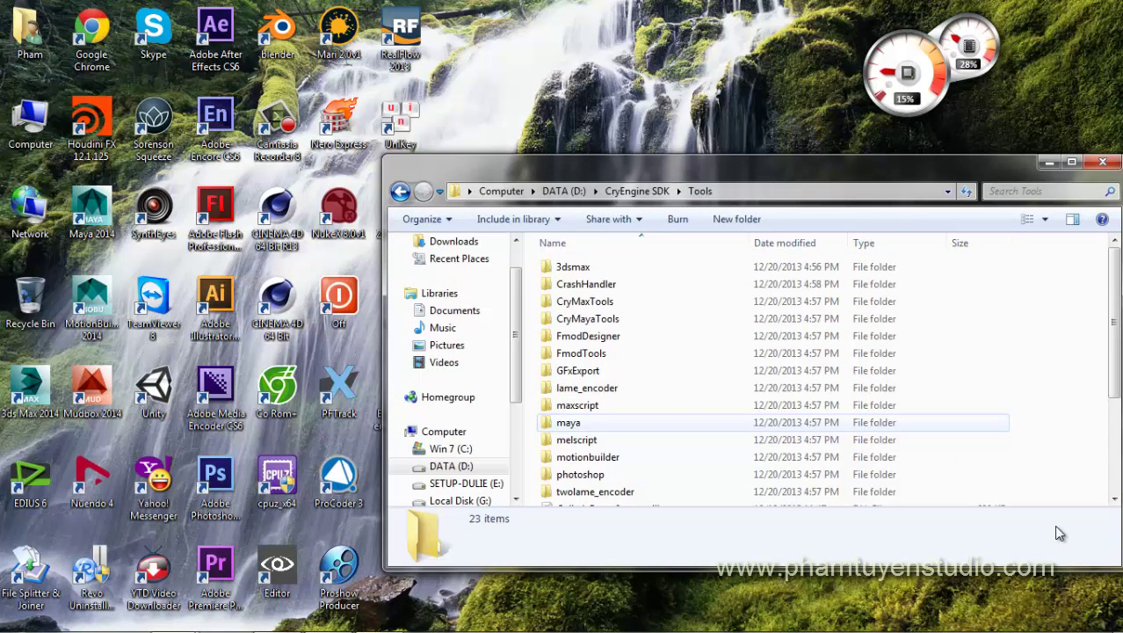
- Try to run CryToolsInstaller.exe from the Tools folder and close the installer
{"action": "scroll", "coordinate": [721, 384], "scroll_direction": "down", "scroll_amount": 2}
{"action": "scroll", "coordinate": [721, 384], "scroll_direction": "up", "scroll_amount": 2}
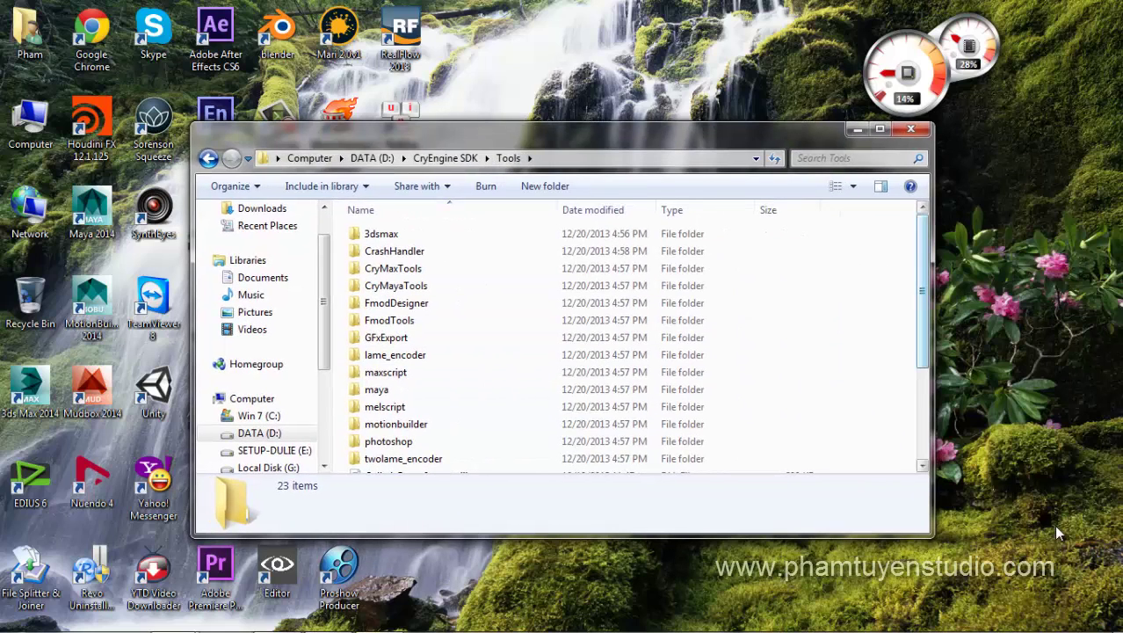
{"action": "left_click_drag", "start_coordinate": [922, 291], "coordinate": [922, 381]}
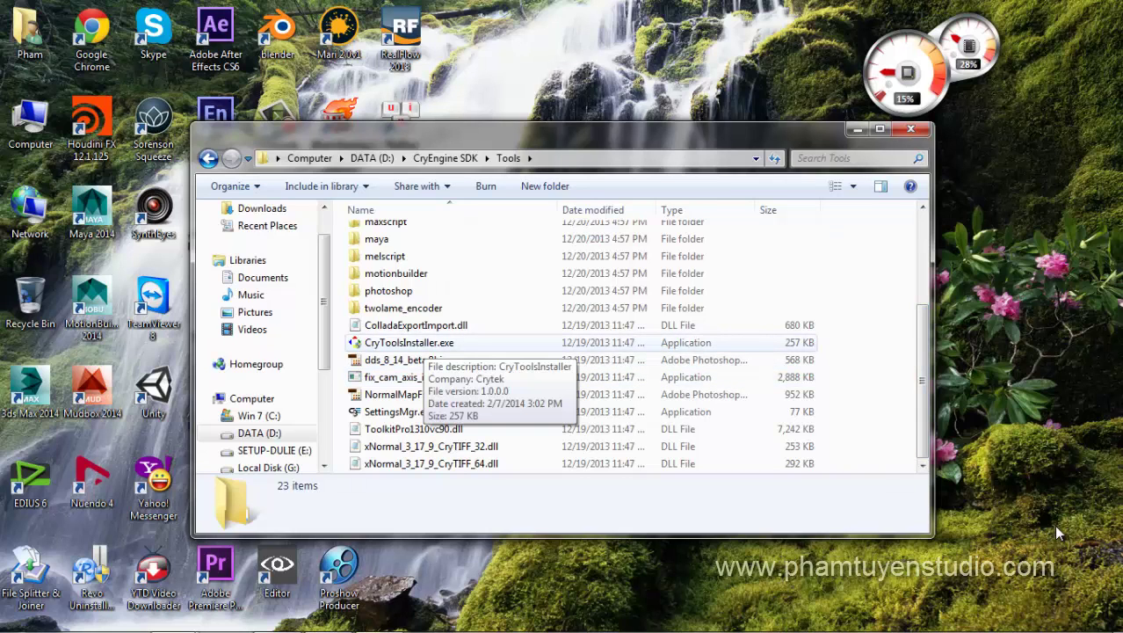
{"action": "key", "text": "Return"}
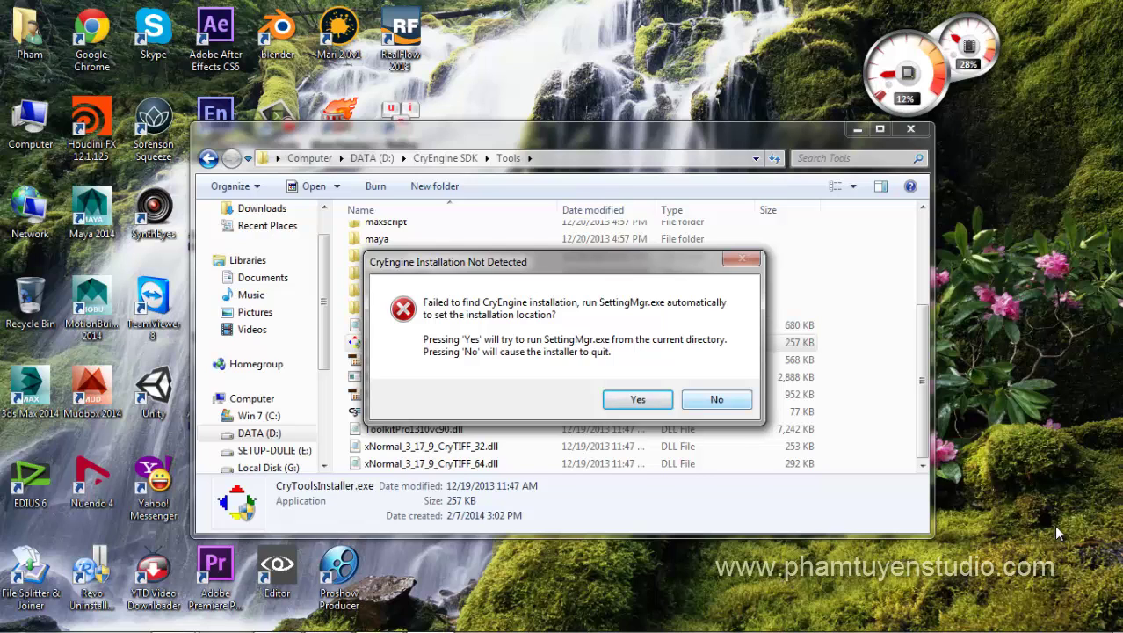
{"action": "key", "text": "Return"}
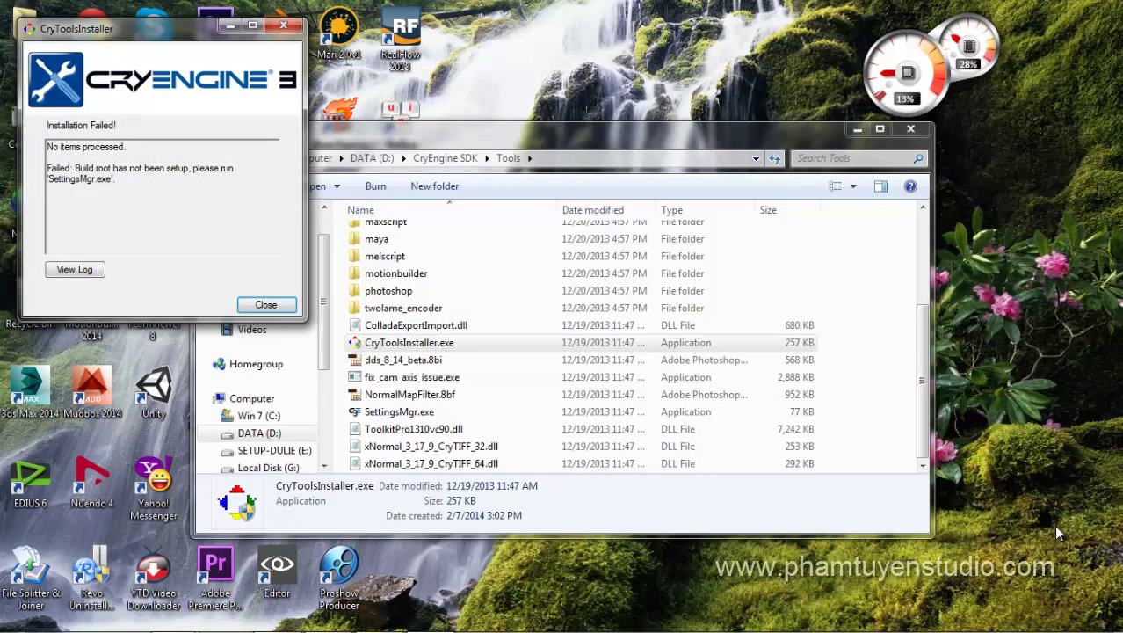
{"action": "key", "text": "Return"}
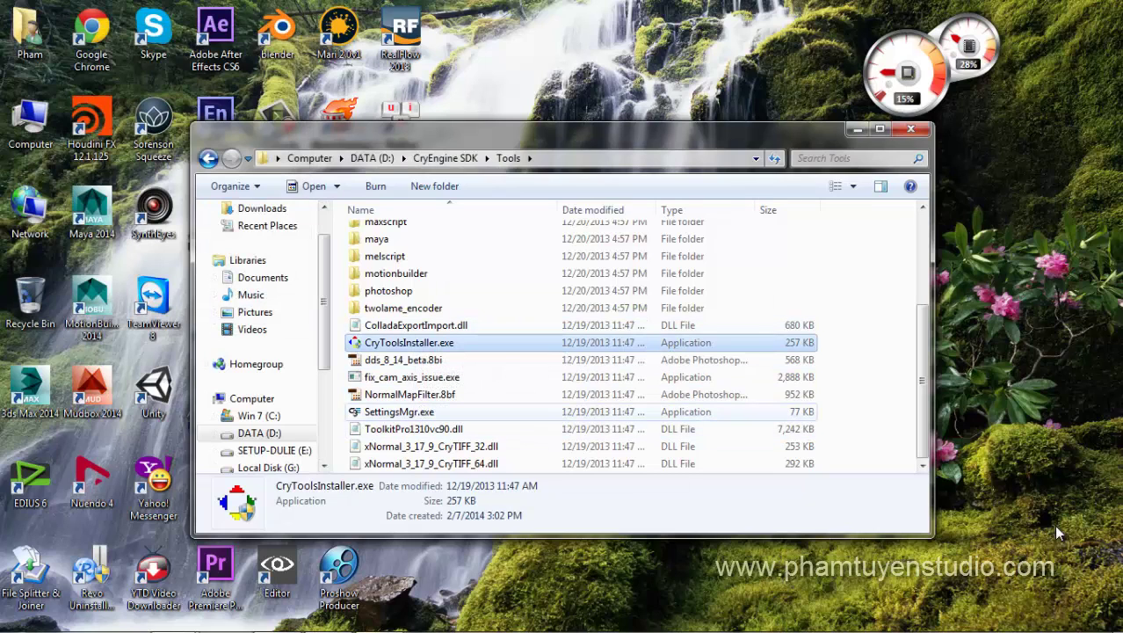
- Run SettingsMgr.exe, scan the CryEngine SDK folder for builds and select D:\CryEngine SDK as the active build location
{"action": "double_click", "coordinate": [399, 412]}
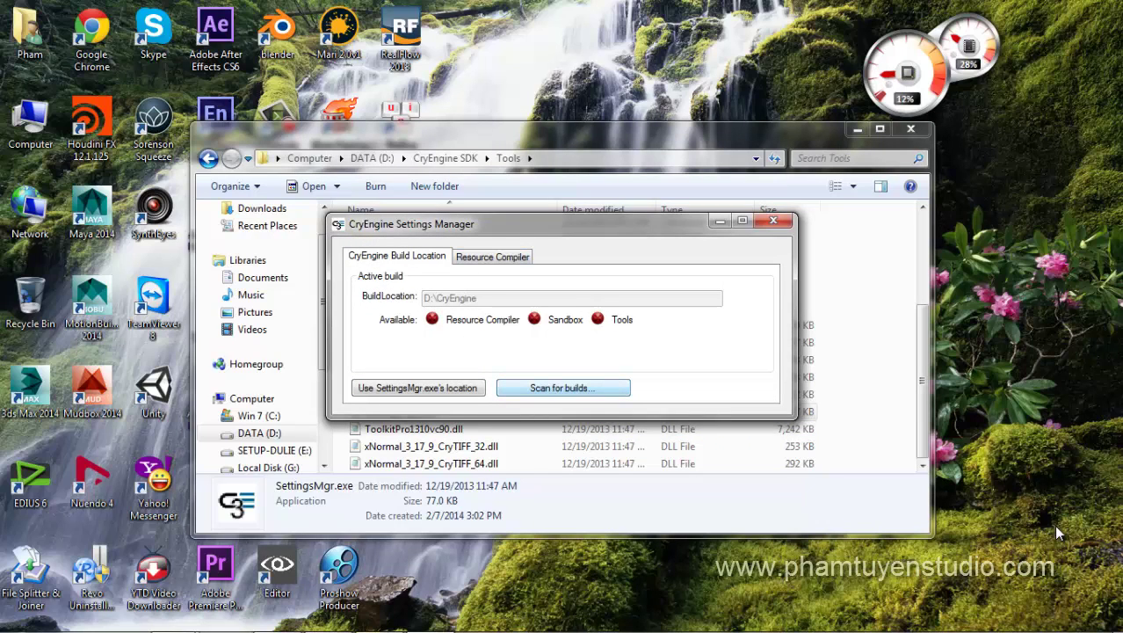
{"action": "key", "text": "Return"}
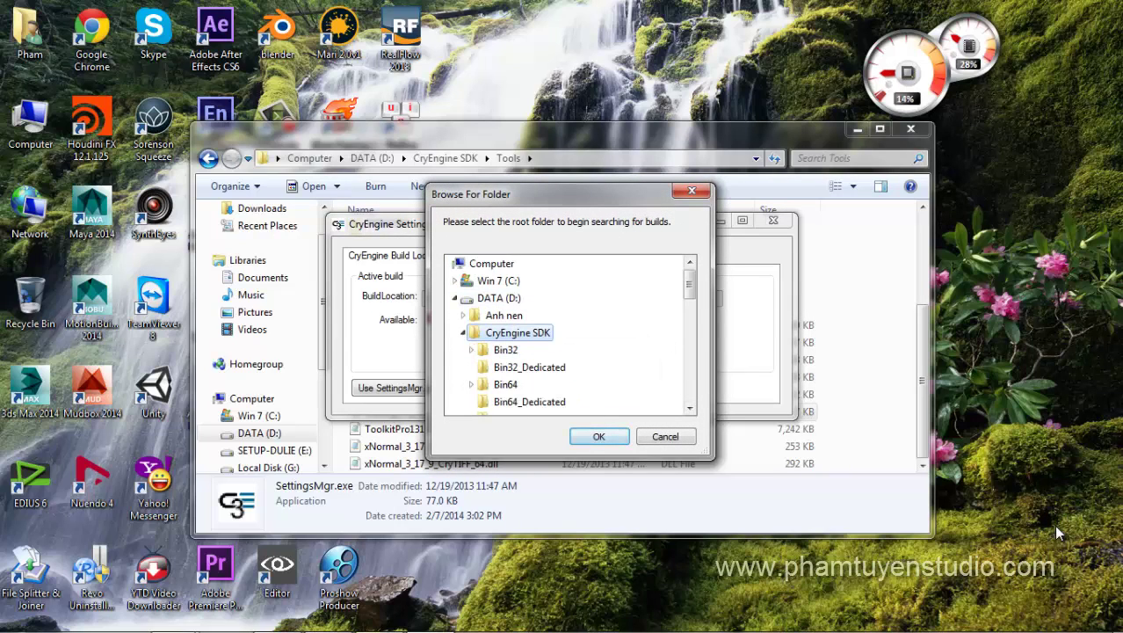
{"action": "key", "text": "Return"}
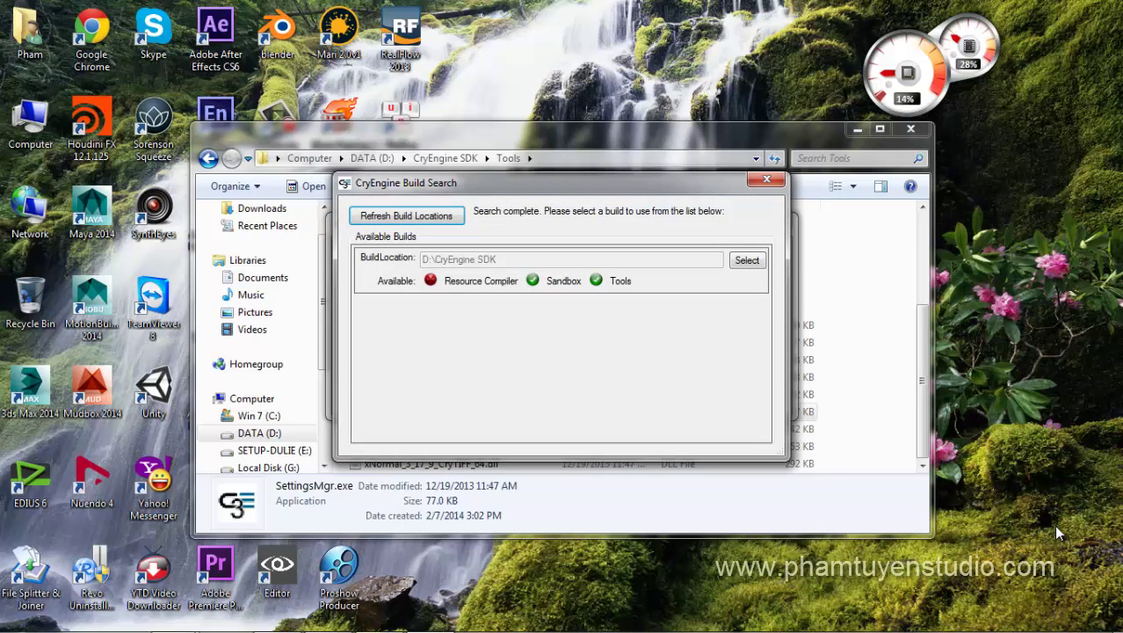
{"action": "key", "text": "Return"}
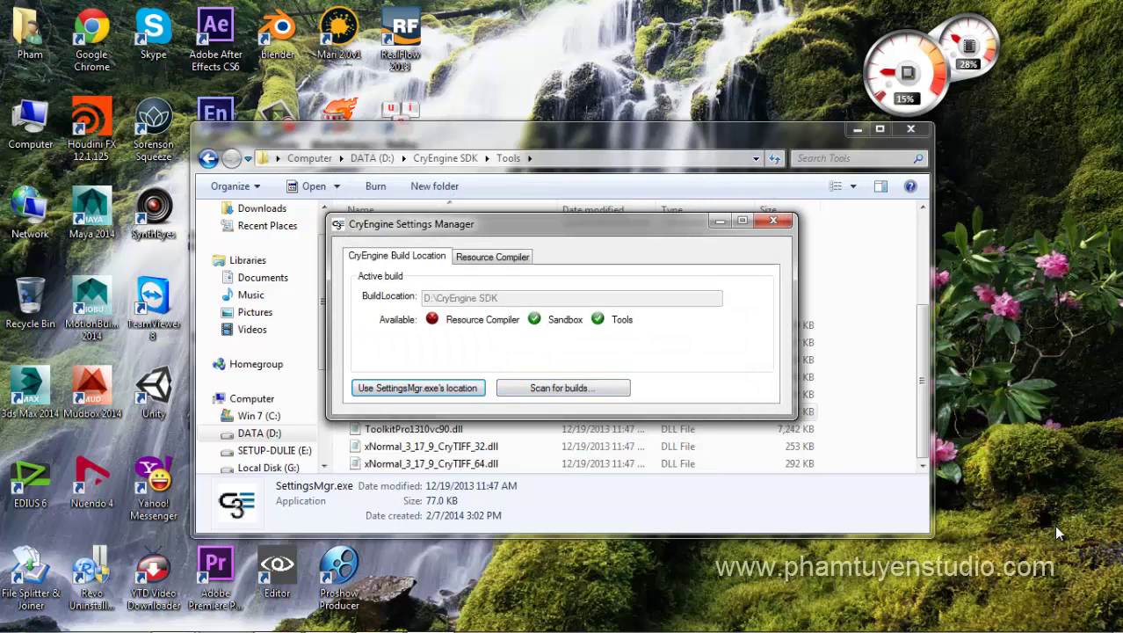
{"action": "left_click", "coordinate": [774, 221]}
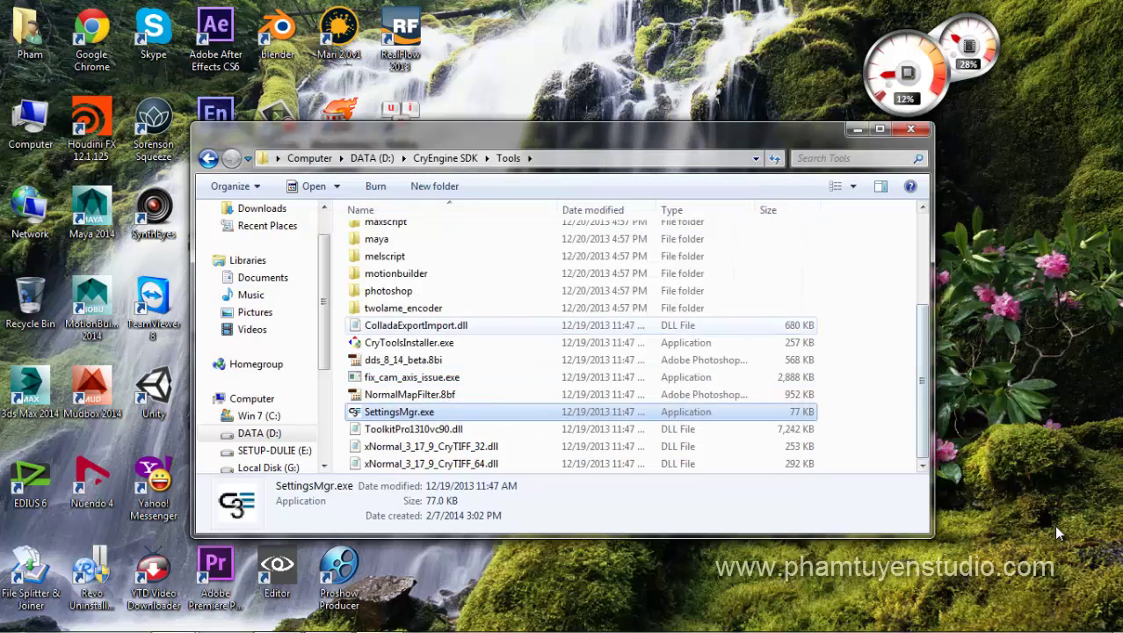
- Run CryToolsInstaller.exe with the 3ds Max, Maya, Photoshop and MotionBuilder packages selected, then return to the CryEngine SDK folder
{"action": "scroll", "coordinate": [528, 271], "scroll_direction": "up", "scroll_amount": 3}
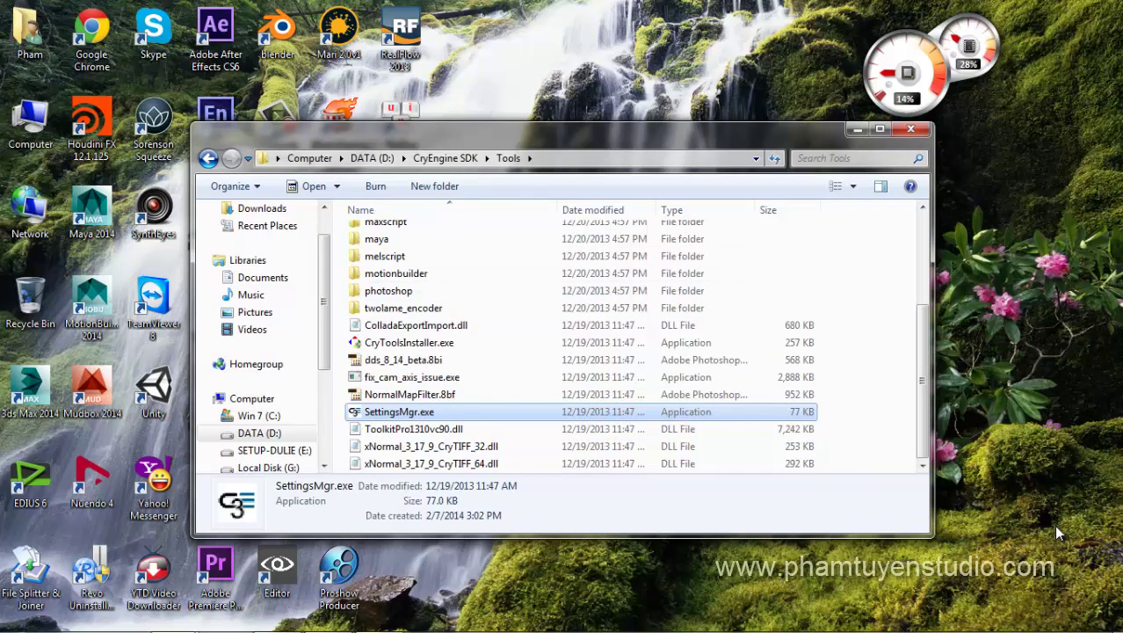
{"action": "left_click_drag", "start_coordinate": [518, 132], "coordinate": [579, 126]}
{"action": "key", "text": "Up"}
{"action": "key", "text": "Up"}
{"action": "key", "text": "Up"}
{"action": "key", "text": "Up"}
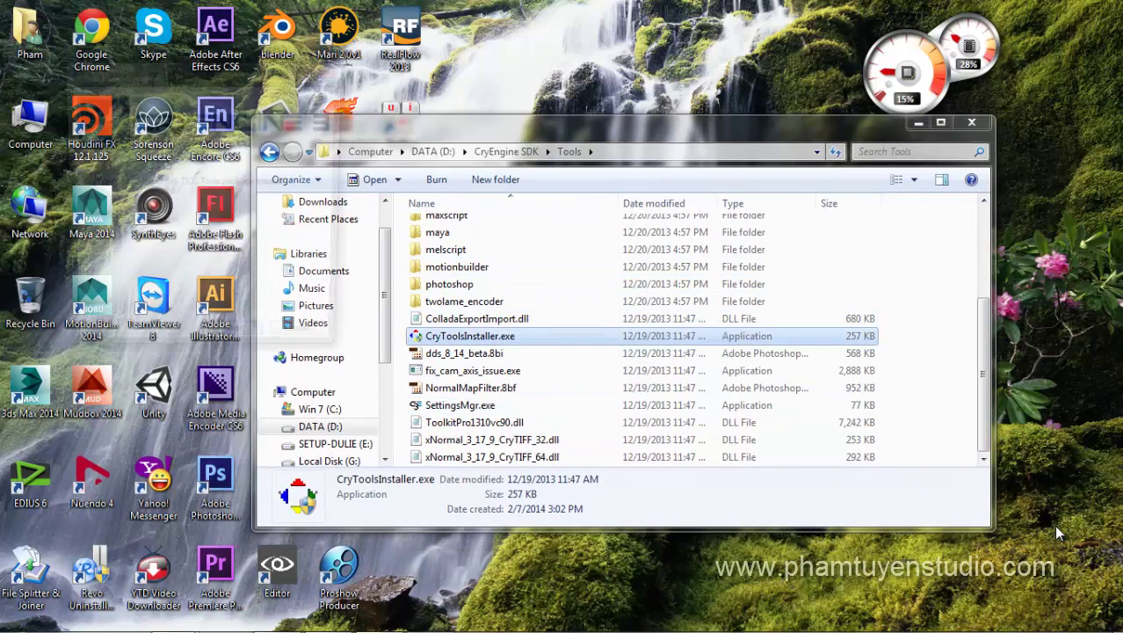
{"action": "key", "text": "Return"}
{"action": "key", "text": "Return"}
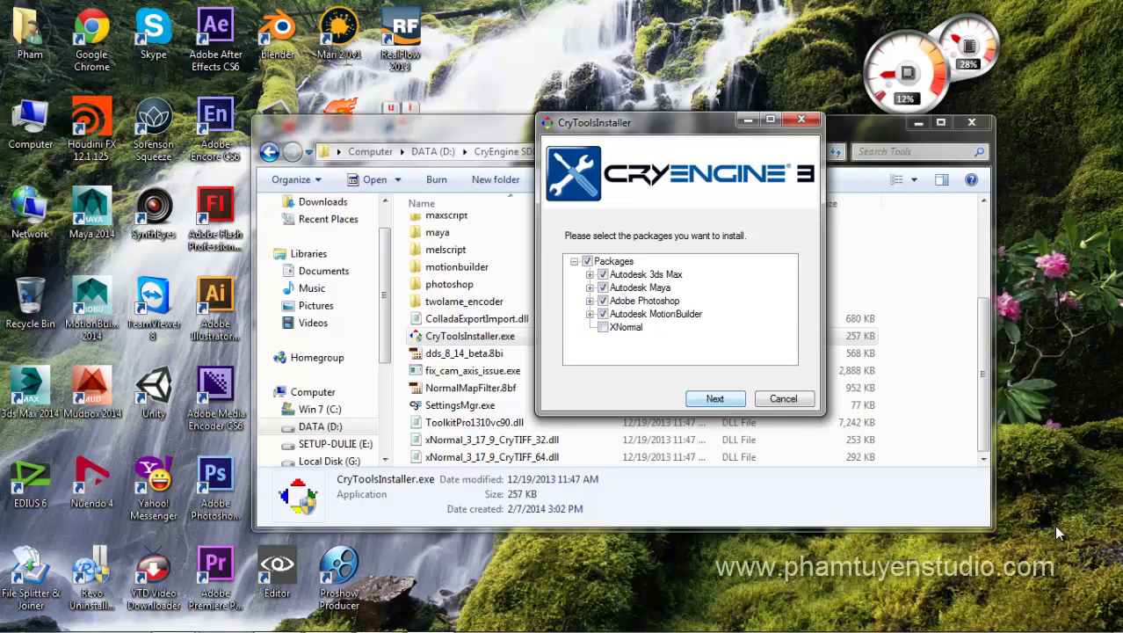
{"action": "key", "text": "Return"}
{"action": "key", "text": "Return"}
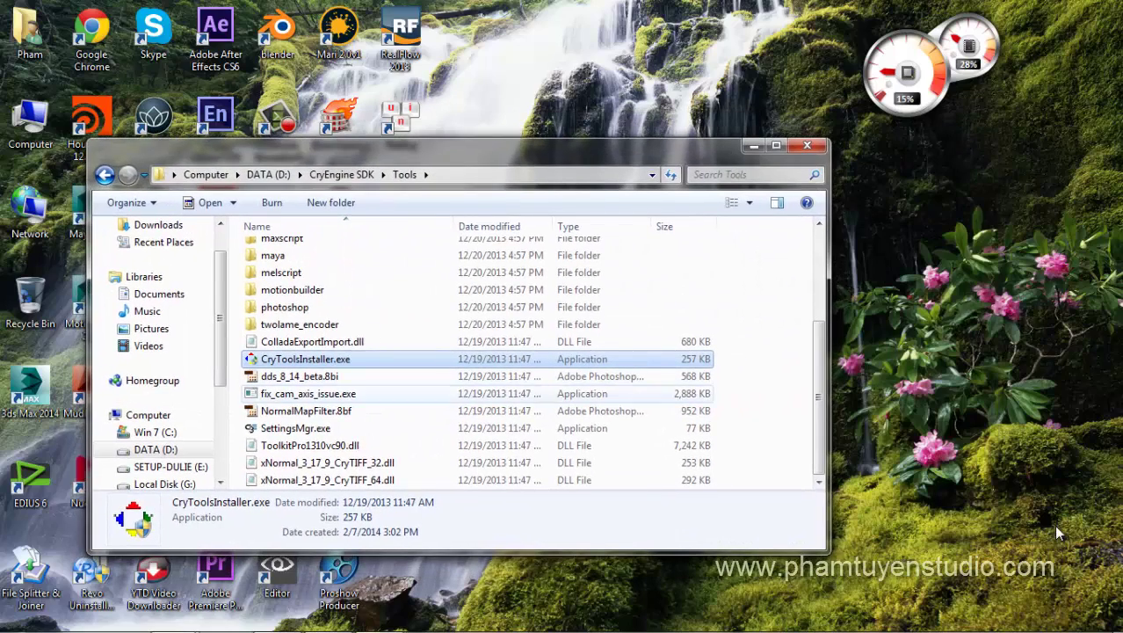
{"action": "left_click_drag", "start_coordinate": [369, 147], "coordinate": [508, 129]}
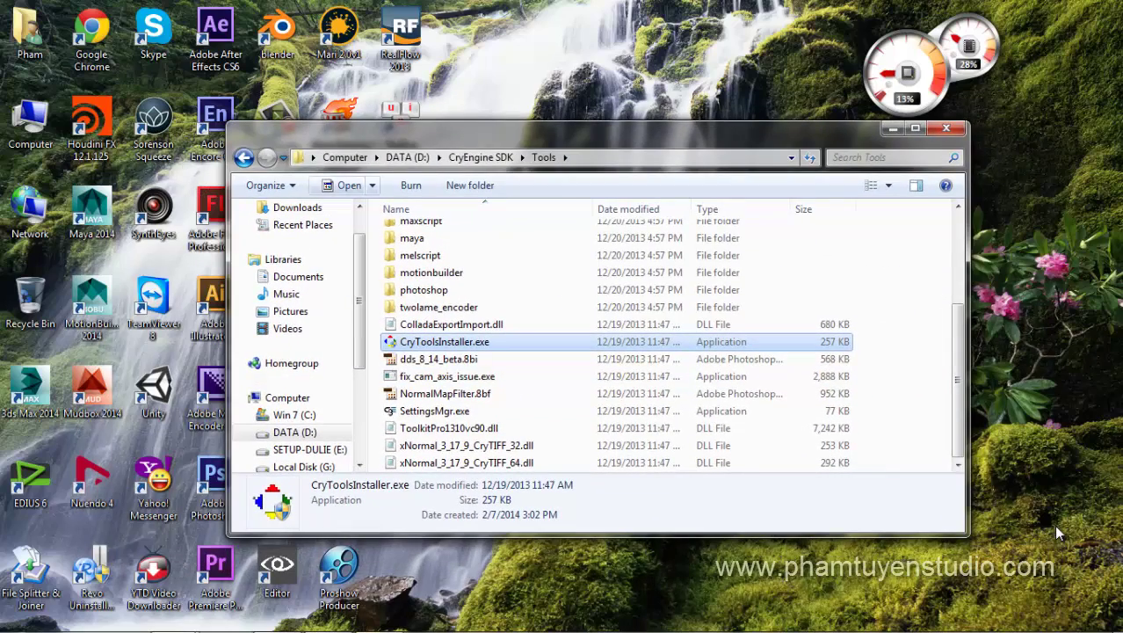
{"action": "key", "text": "BackSpace"}
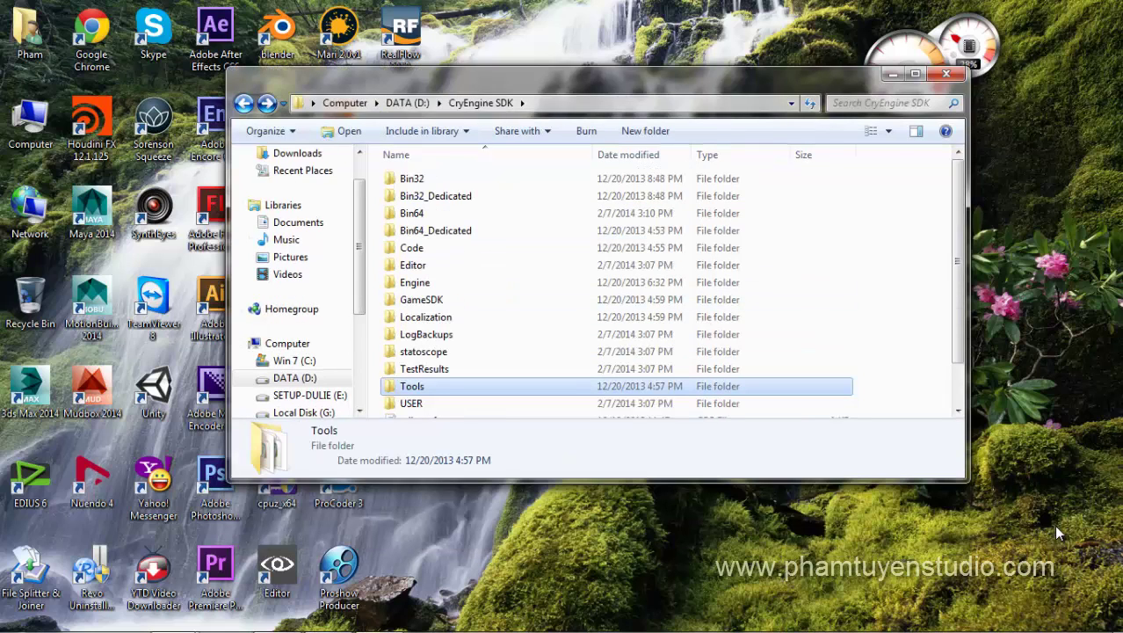
- Reopen the CryEngine SDK folder on drive D, bring up the Download\CryEngine folder window and inspect the contents of RC_fix_3.5.6.rar
{"action": "key", "text": "BackSpace"}
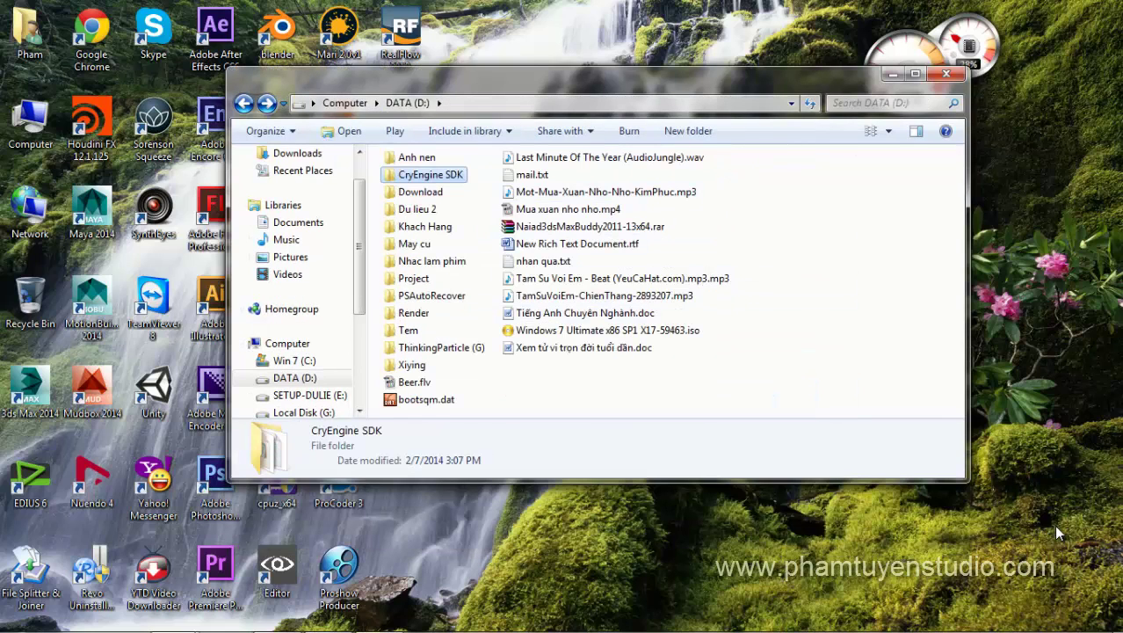
{"action": "key", "text": "Return"}
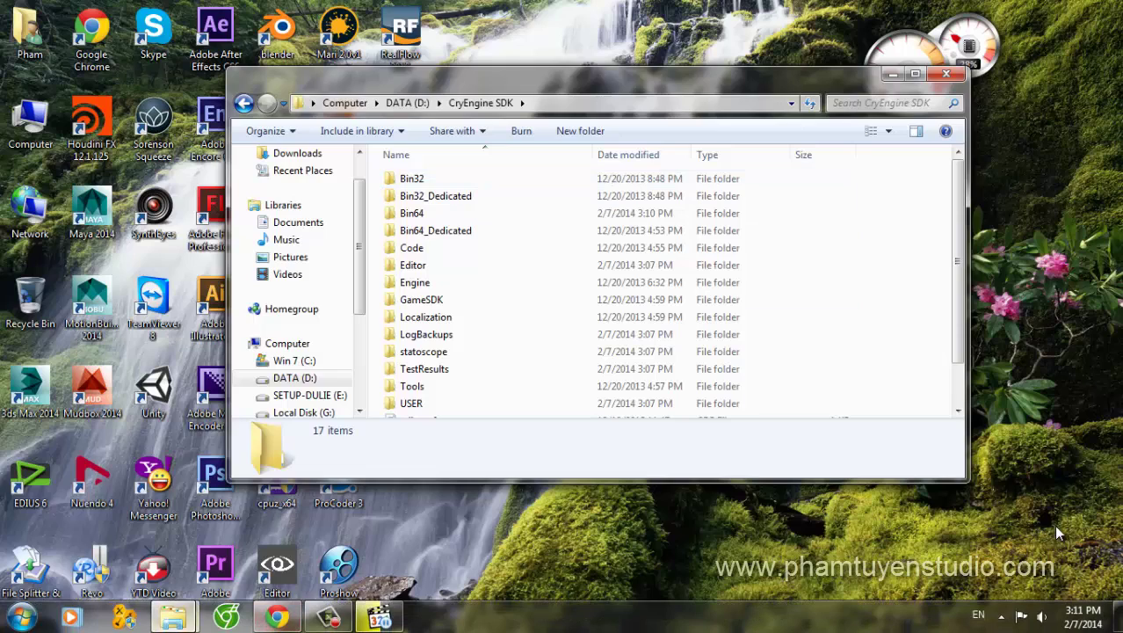
{"action": "key", "text": "super+3"}
{"action": "key", "text": "super+3"}
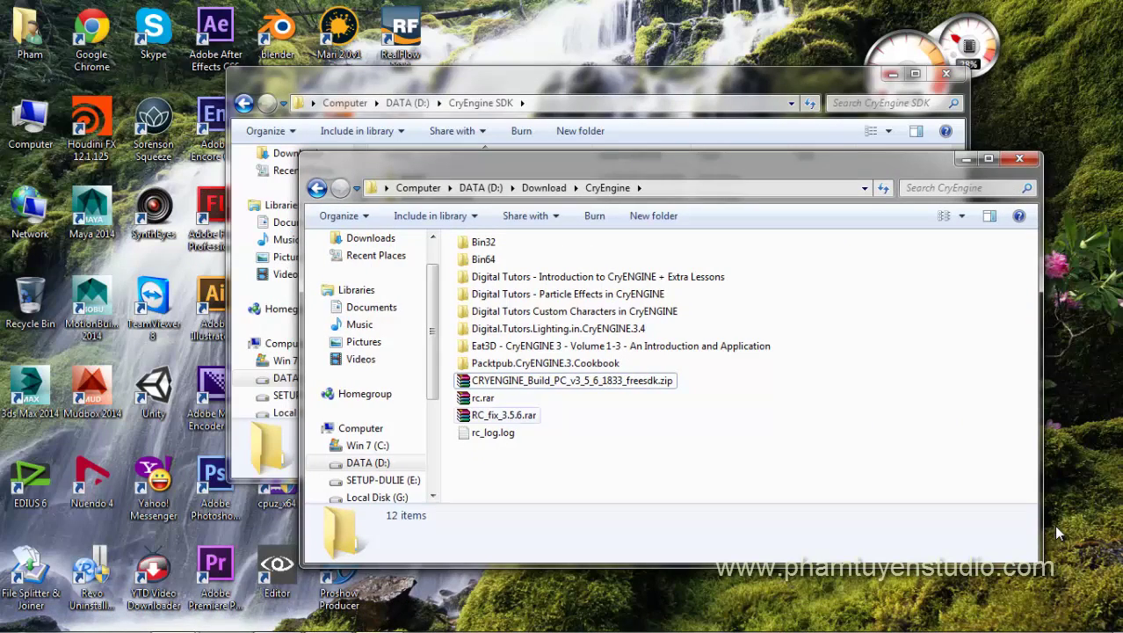
{"action": "double_click", "coordinate": [503, 415]}
{"action": "key", "text": "Return"}
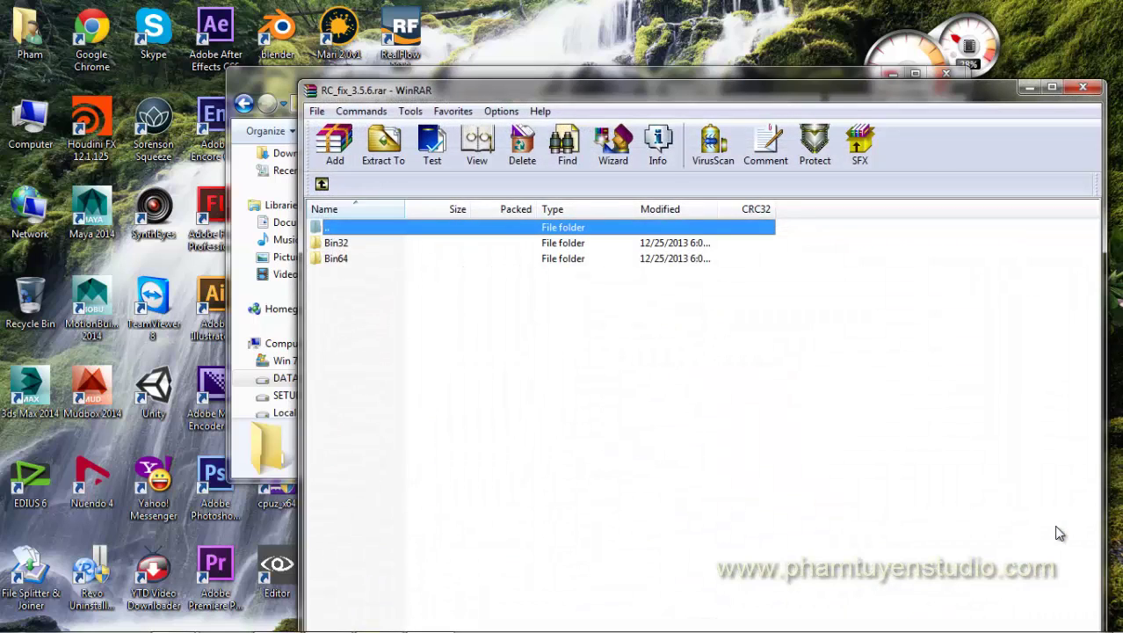
{"action": "key", "text": "Escape"}
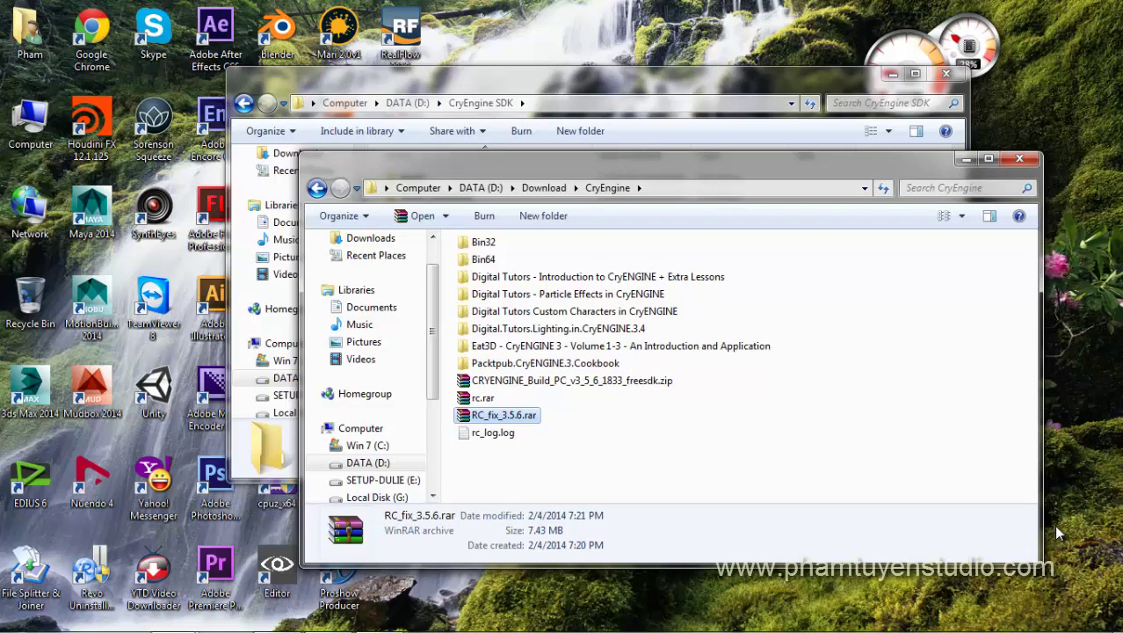
{"action": "key", "text": "Return"}
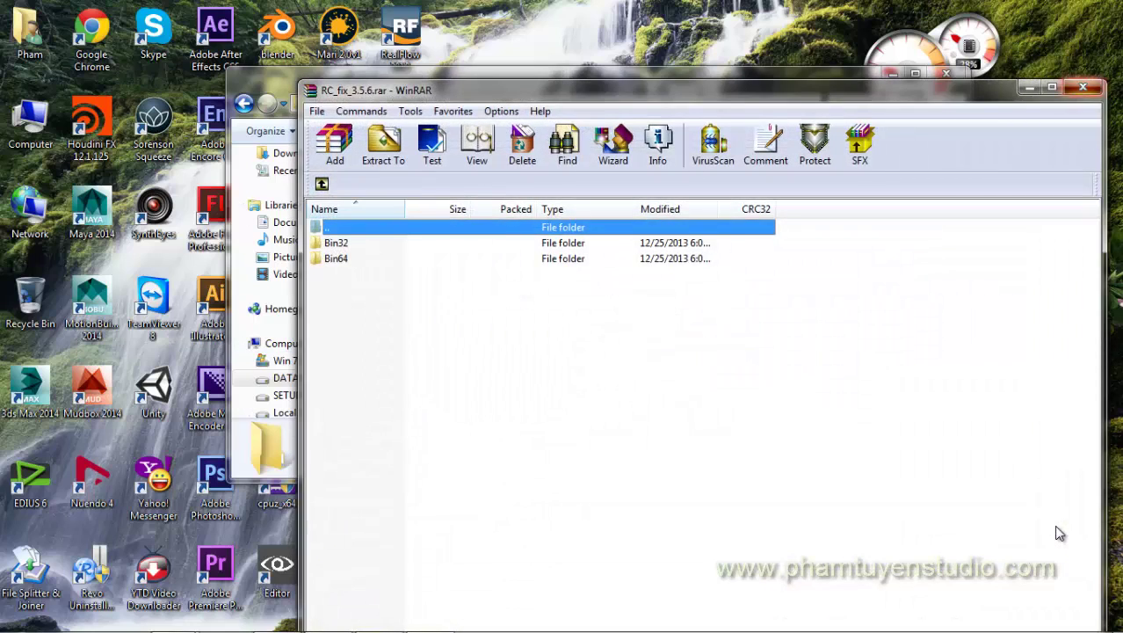
{"action": "key", "text": "Escape"}
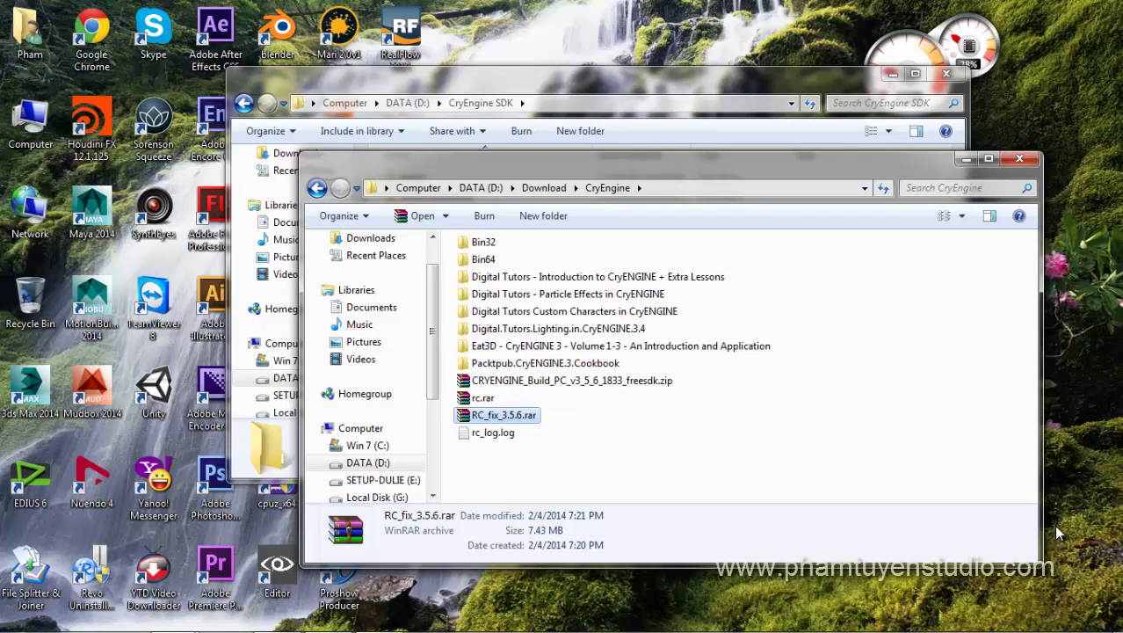
- Examine the extracted Bin64 and Bin32 folders in Download\CryEngine
{"action": "left_click", "coordinate": [484, 259]}
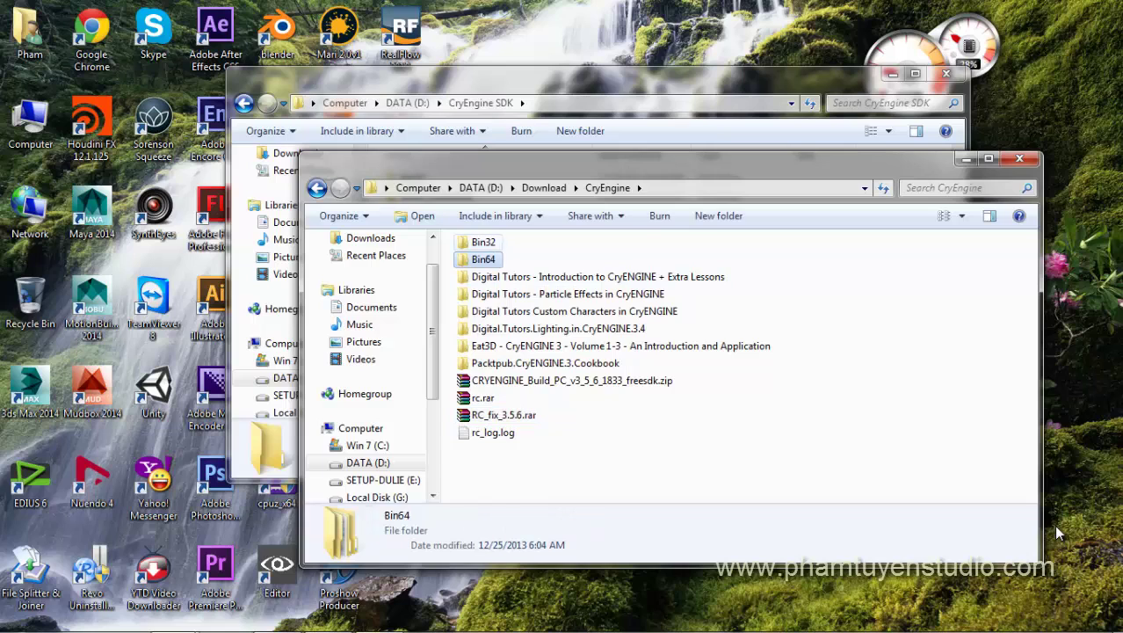
{"action": "left_click", "coordinate": [483, 241]}
{"action": "left_click", "coordinate": [483, 259]}
{"action": "left_click", "coordinate": [483, 241]}
{"action": "key", "text": "Down"}
{"action": "key", "text": "Return"}
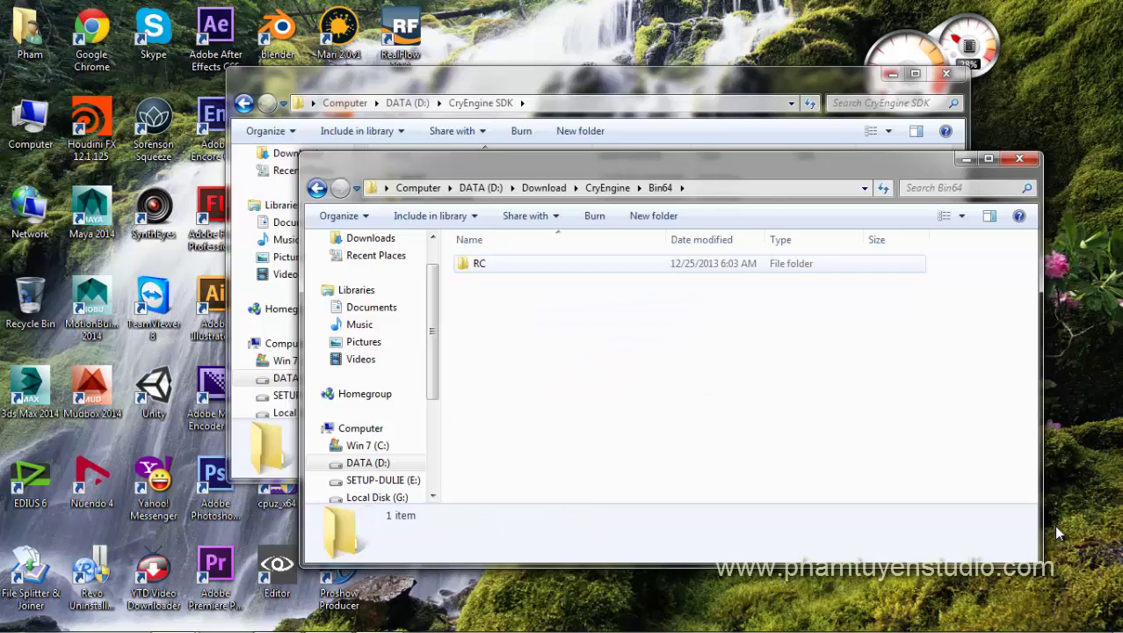
{"action": "key", "text": "BackSpace"}
{"action": "key", "text": "Up"}
{"action": "key", "text": "Return"}
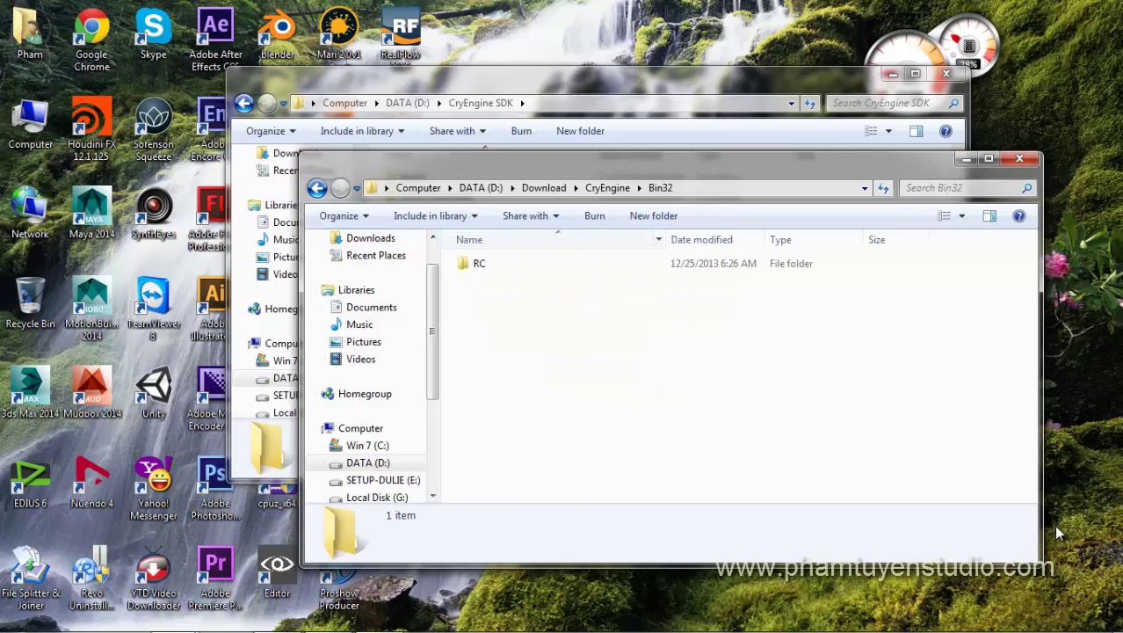
{"action": "key", "text": "Down"}
{"action": "key", "text": "BackSpace"}
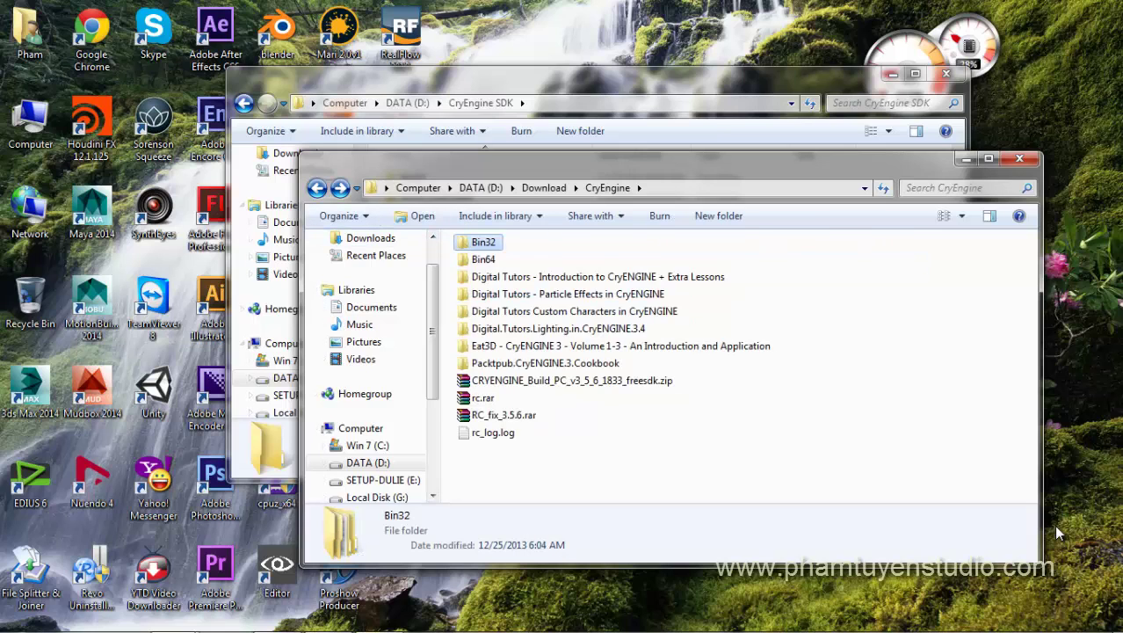
- Copy rc.ini from the extracted Bin32\RC folder and move that folder window aside to uncover the CryEngine SDK window
{"action": "key", "text": "Return"}
{"action": "key", "text": "Down"}
{"action": "key", "text": "Return"}
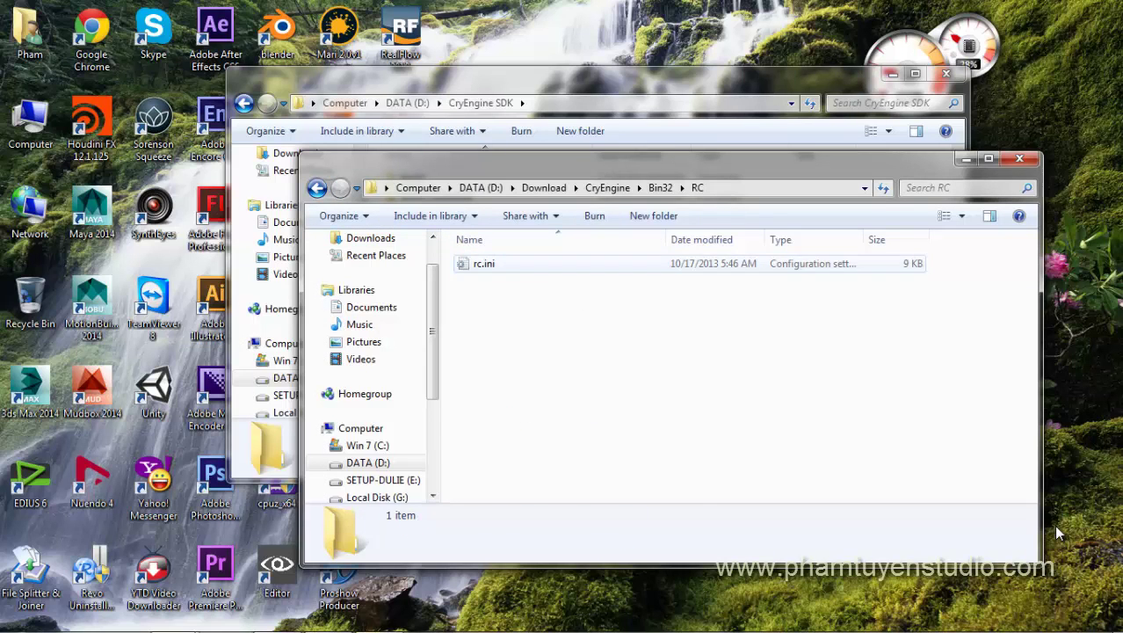
{"action": "right_click", "coordinate": [481, 264]}
{"action": "left_click", "coordinate": [522, 535]}
{"action": "left_click_drag", "start_coordinate": [597, 162], "coordinate": [948, 275]}
- Paste rc.ini into the Bin32\RC folder of the CryEngine SDK
{"action": "double_click", "coordinate": [439, 178]}
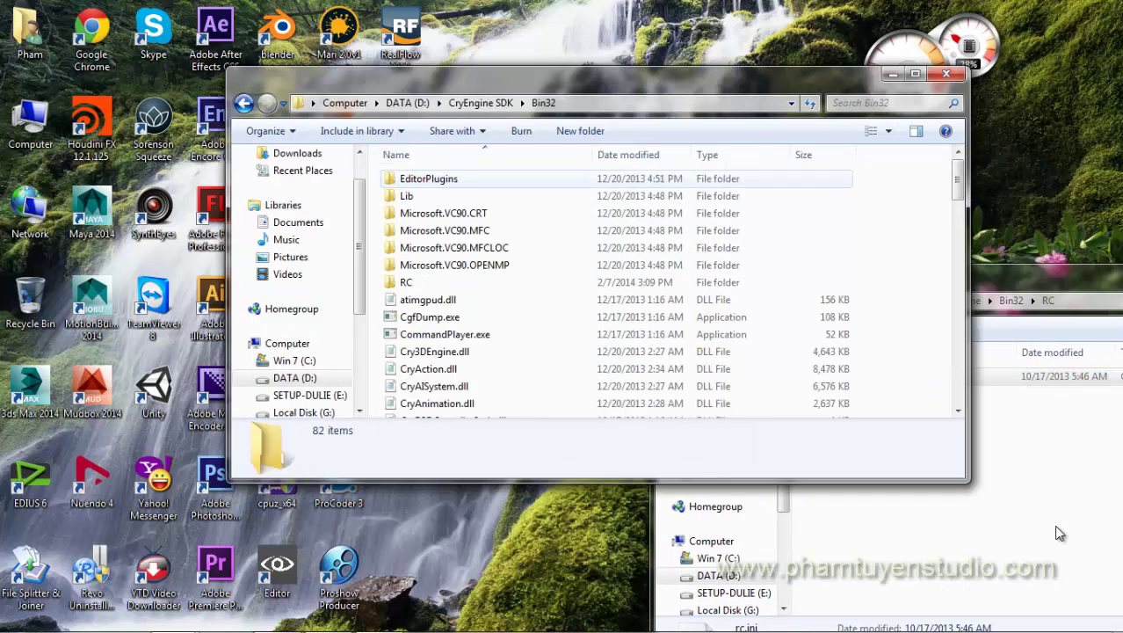
{"action": "key", "text": "Down"}
{"action": "key", "text": "Down"}
{"action": "key", "text": "Down"}
{"action": "key", "text": "Down"}
{"action": "key", "text": "Down"}
{"action": "key", "text": "Down"}
{"action": "key", "text": "Down"}
{"action": "key", "text": "Down"}
{"action": "key", "text": "Up"}
{"action": "key", "text": "Up"}
{"action": "left_click", "coordinate": [1059, 533]}
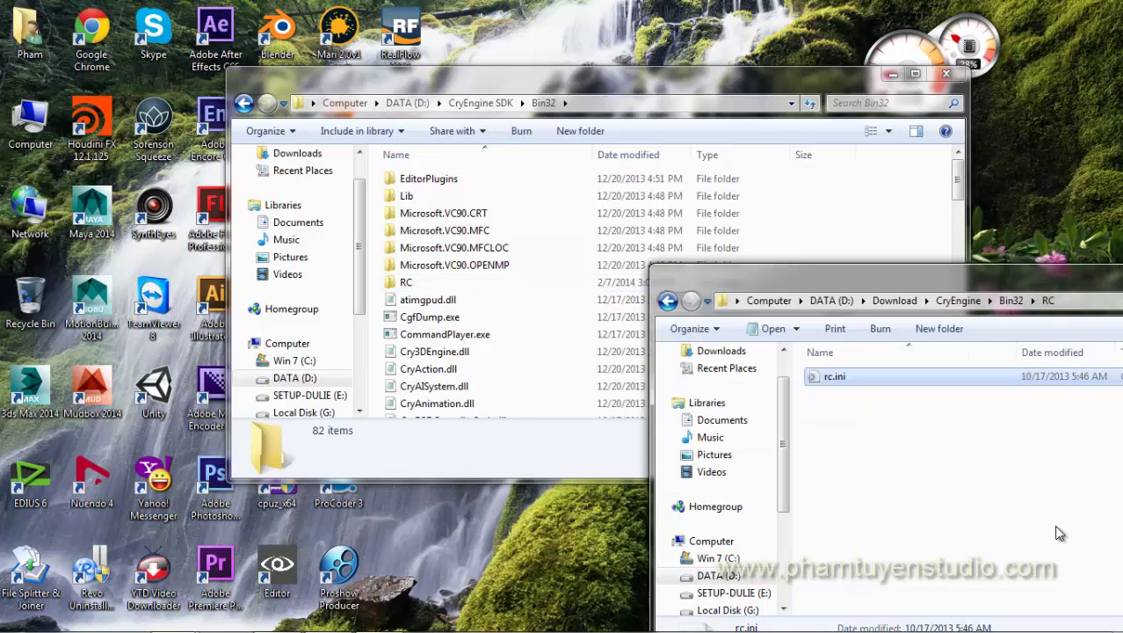
{"action": "left_click", "coordinate": [475, 283]}
{"action": "key", "text": "Return"}
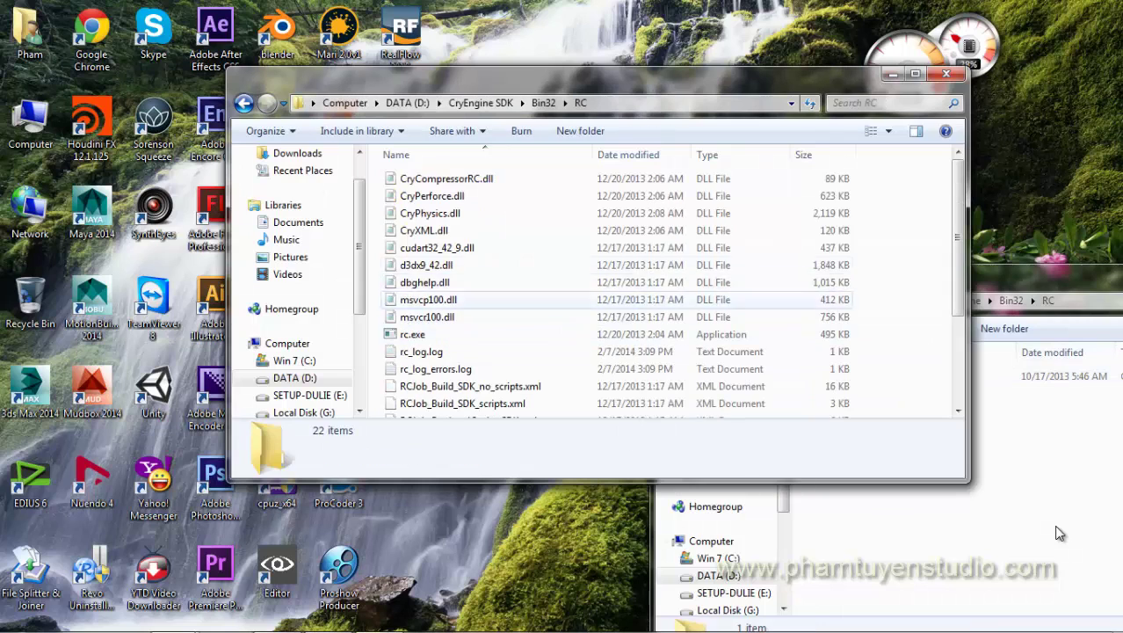
{"action": "key", "text": "shift+F10"}
{"action": "key", "text": "Return"}
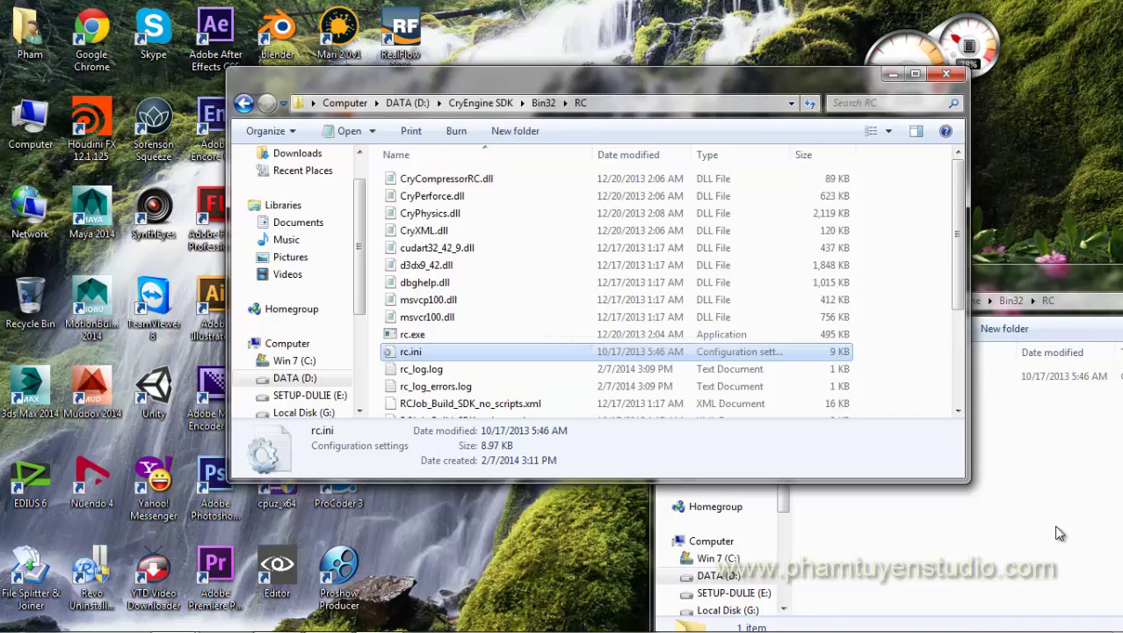
- Open the extracted Bin64\RC folder in Download\CryEngine and copy all its contents
{"action": "key", "text": "alt+Tab"}
{"action": "key", "text": "BackSpace"}
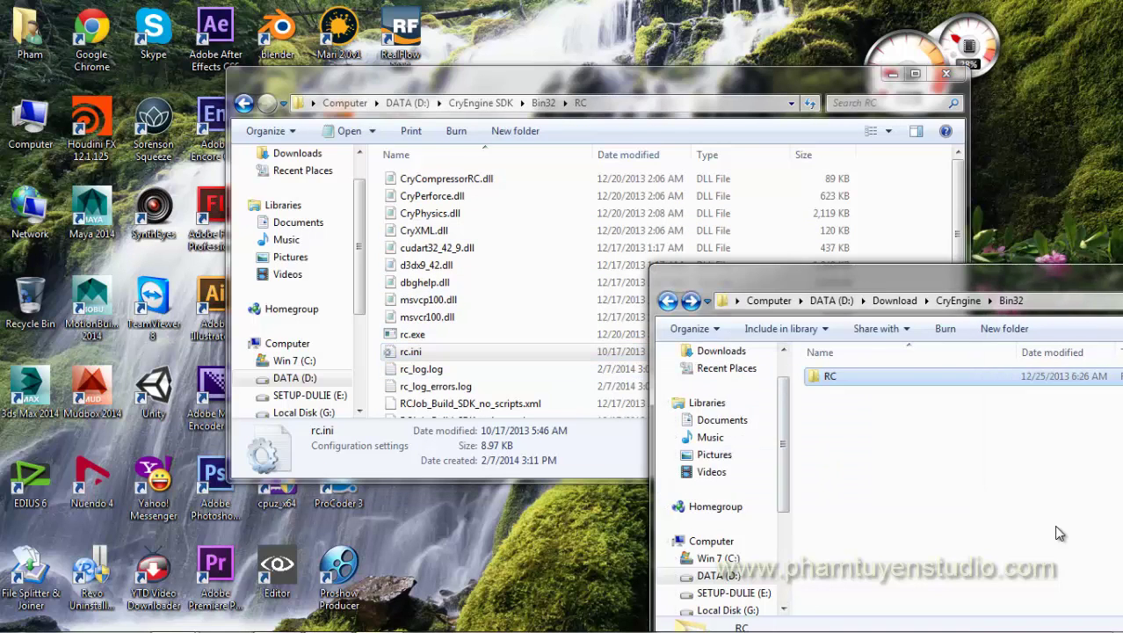
{"action": "key", "text": "BackSpace"}
{"action": "key", "text": "Down"}
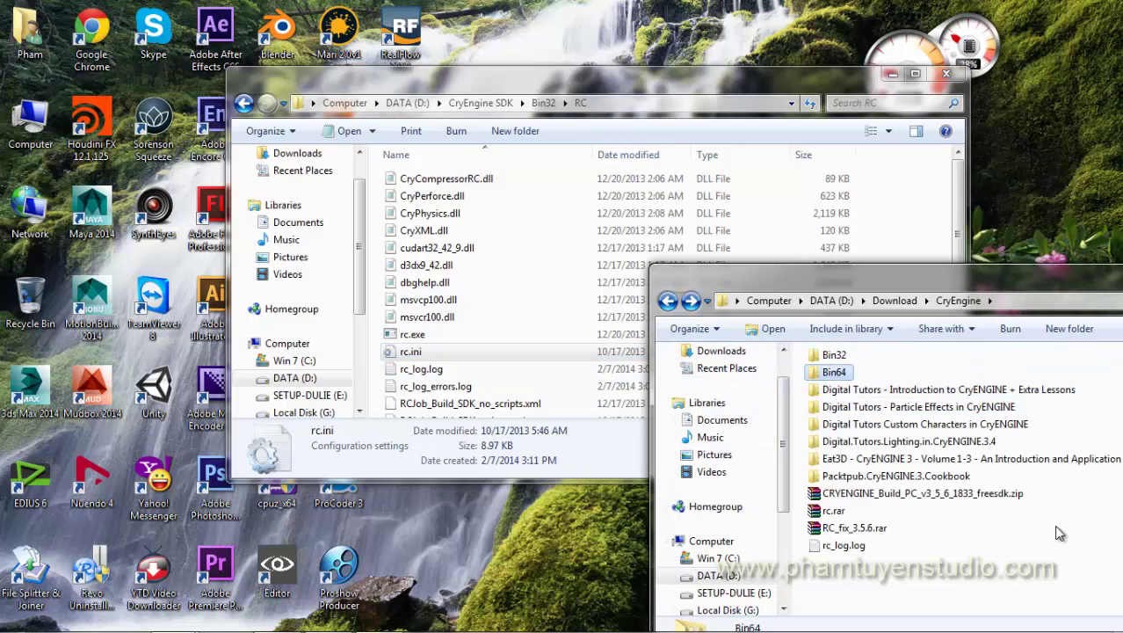
{"action": "key", "text": "Return"}
{"action": "key", "text": "Return"}
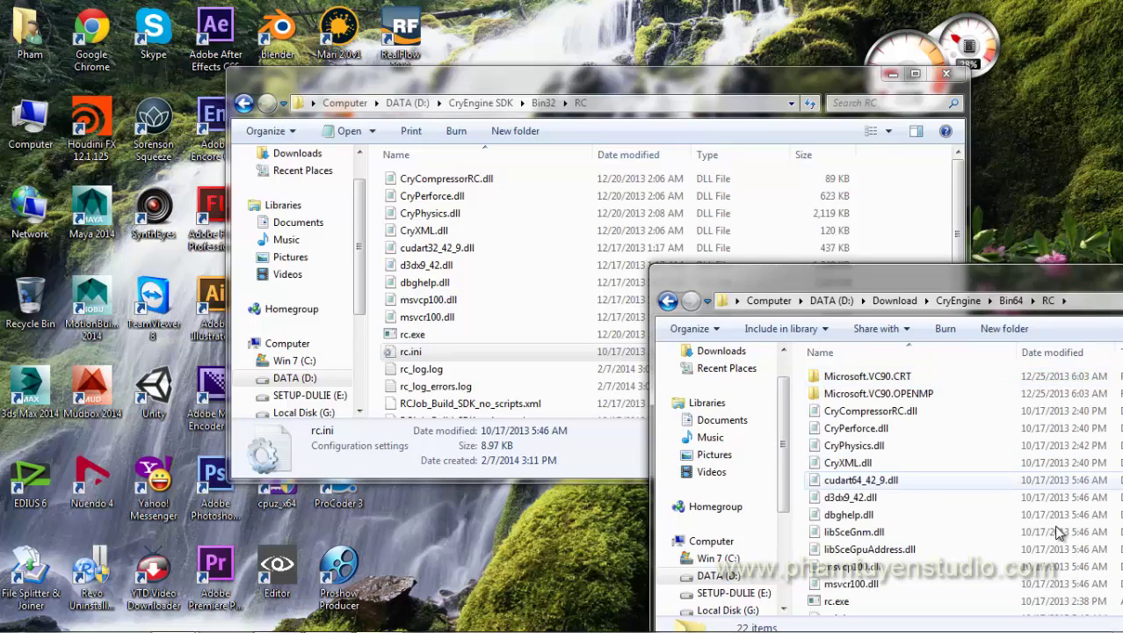
{"action": "key", "text": "ctrl+a"}
{"action": "key", "text": "Menu"}
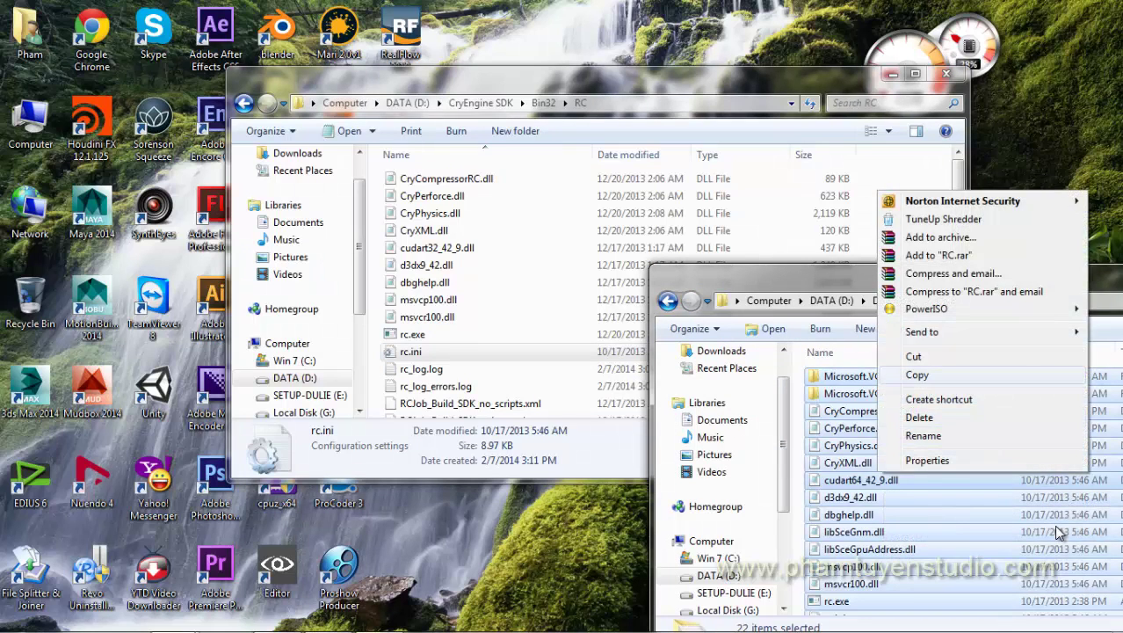
{"action": "key", "text": "c"}
- Delete the RC folder from the Bin64 folder of the CryEngine SDK
{"action": "left_click", "coordinate": [245, 104]}
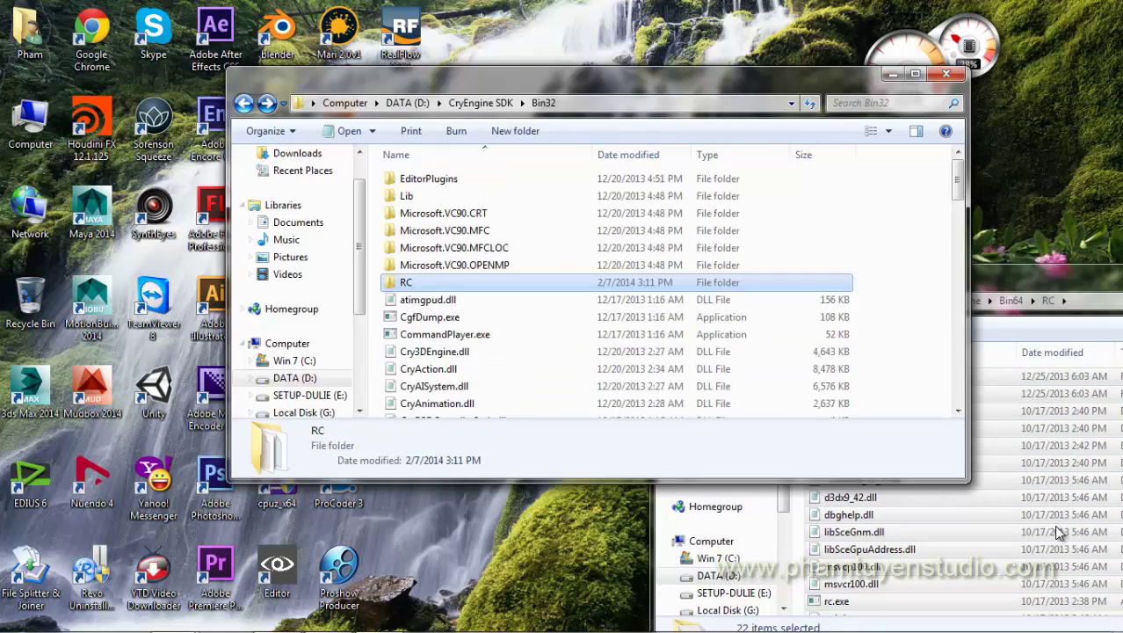
{"action": "left_click", "coordinate": [244, 103]}
{"action": "key", "text": "Down"}
{"action": "key", "text": "Down"}
{"action": "key", "text": "Return"}
{"action": "key", "text": "Down"}
{"action": "key", "text": "Down"}
{"action": "key", "text": "Down"}
{"action": "key", "text": "Down"}
{"action": "key", "text": "Down"}
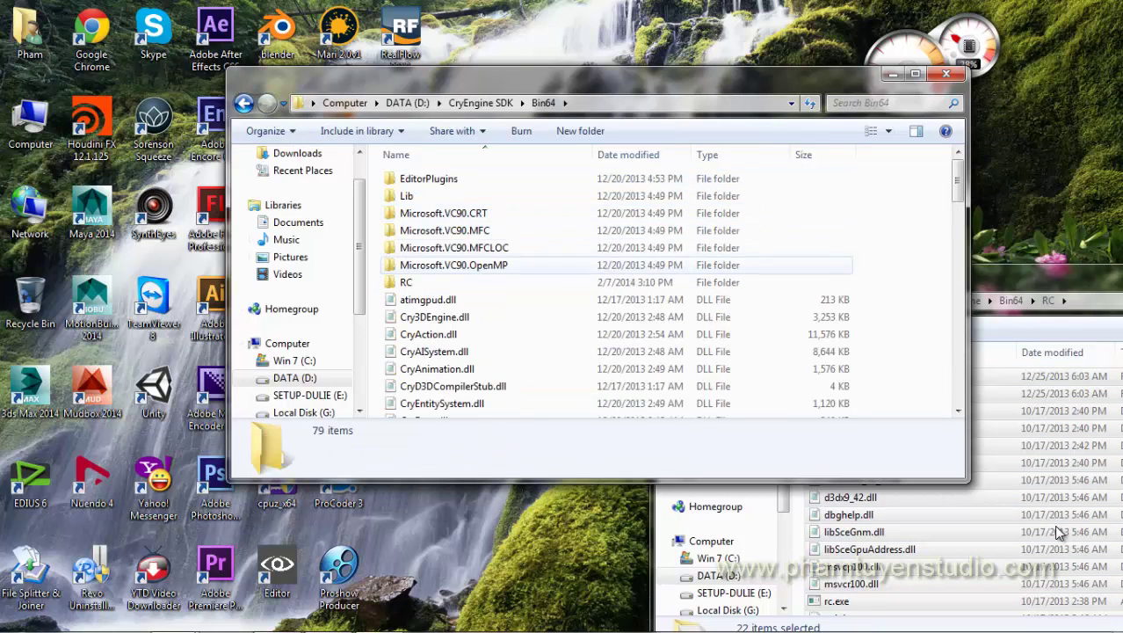
{"action": "key", "text": "Down"}
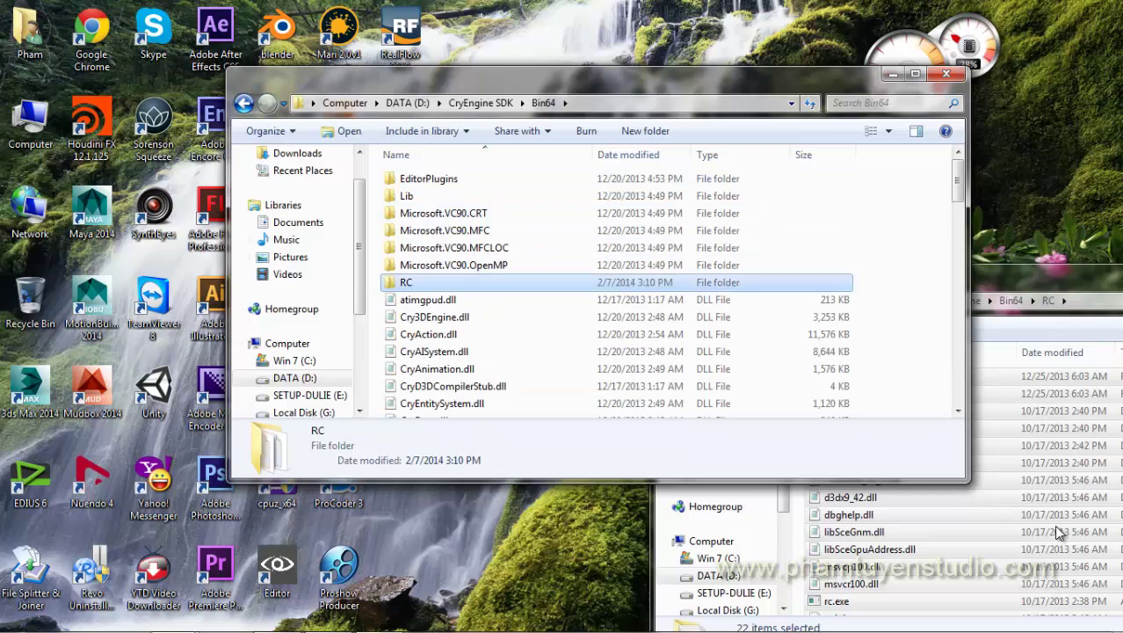
{"action": "key", "text": "BackSpace"}
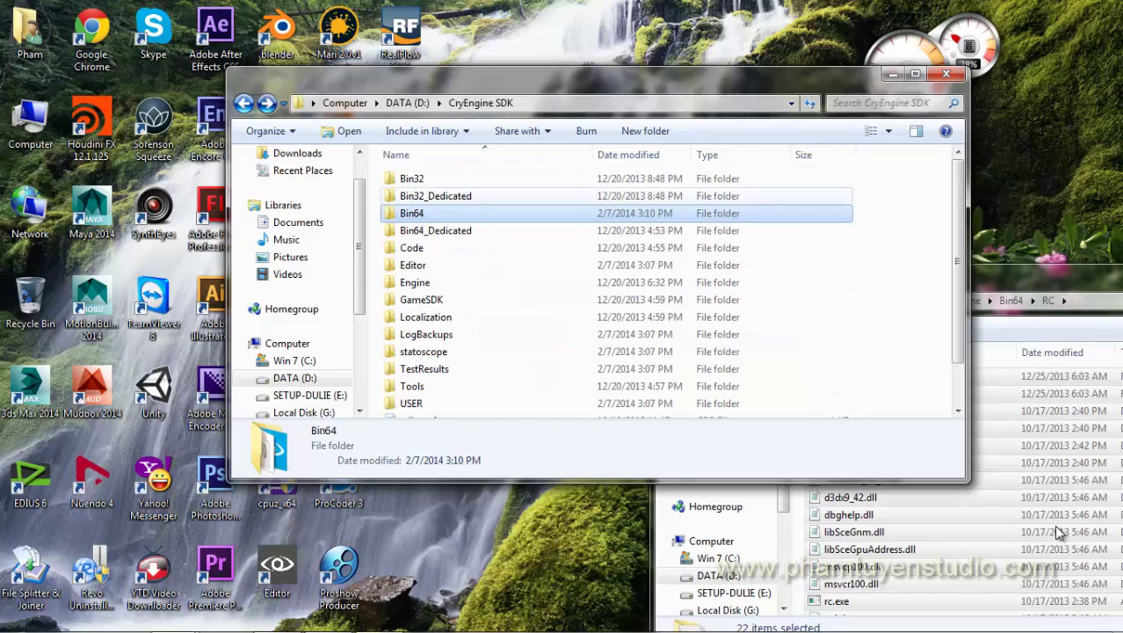
{"action": "key", "text": "alt+Right"}
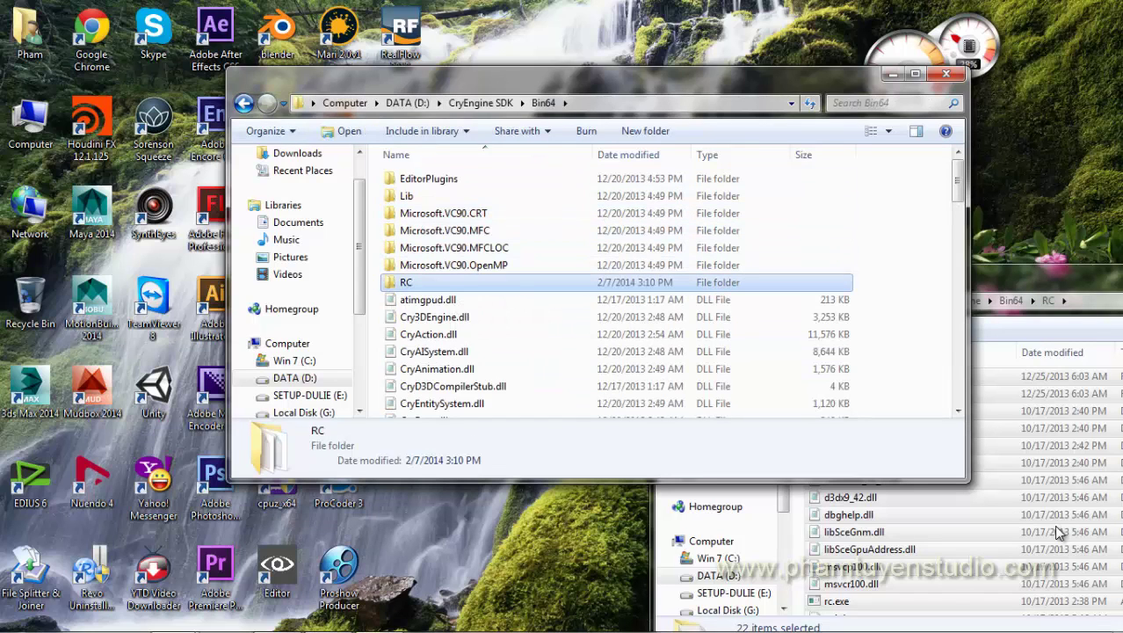
{"action": "key", "text": "Delete"}
{"action": "key", "text": "Return"}
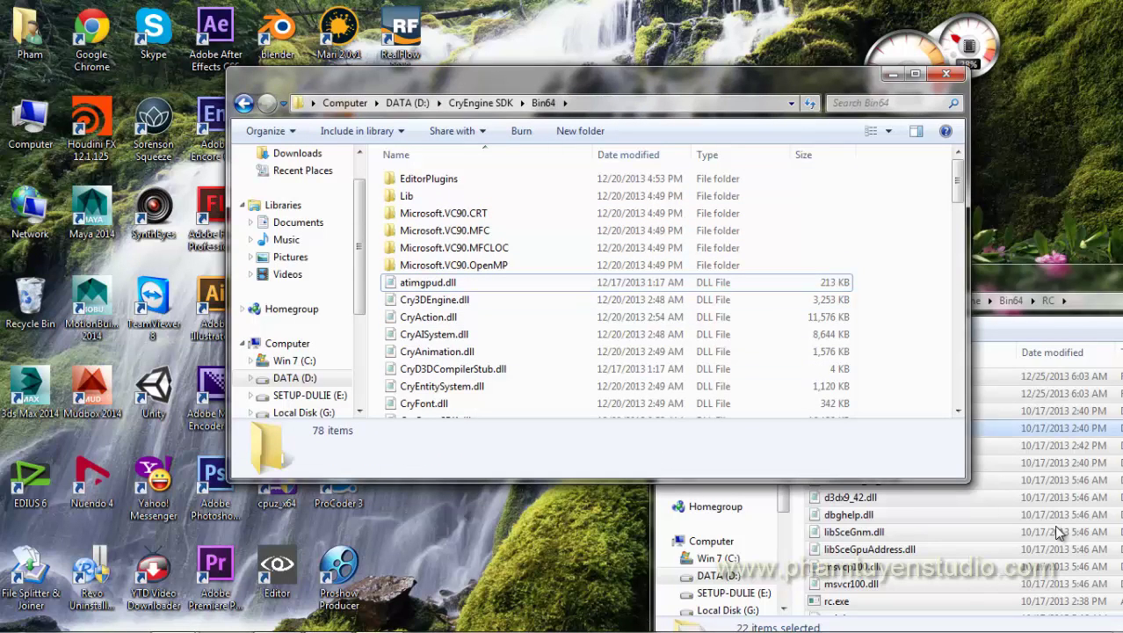
- Copy the extracted RC folder from Download\CryEngine\Bin64 into the CryEngine SDK's Bin64 folder, then return to the SDK folder
{"action": "key", "text": "alt+Tab"}
{"action": "key", "text": "alt+Left"}
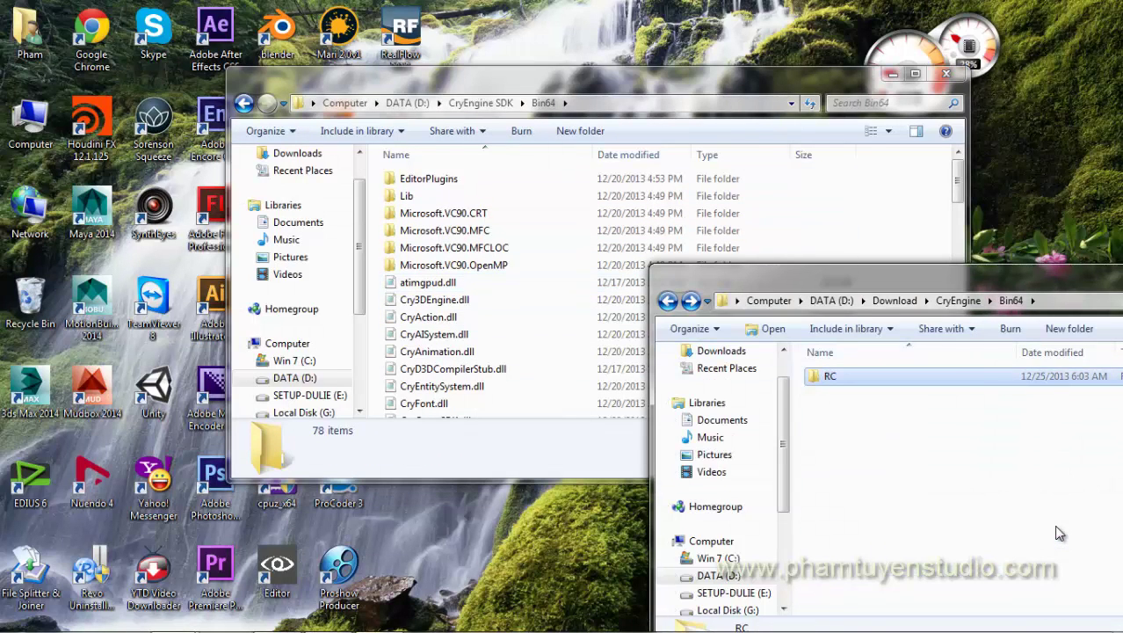
{"action": "key", "text": "alt+Tab"}
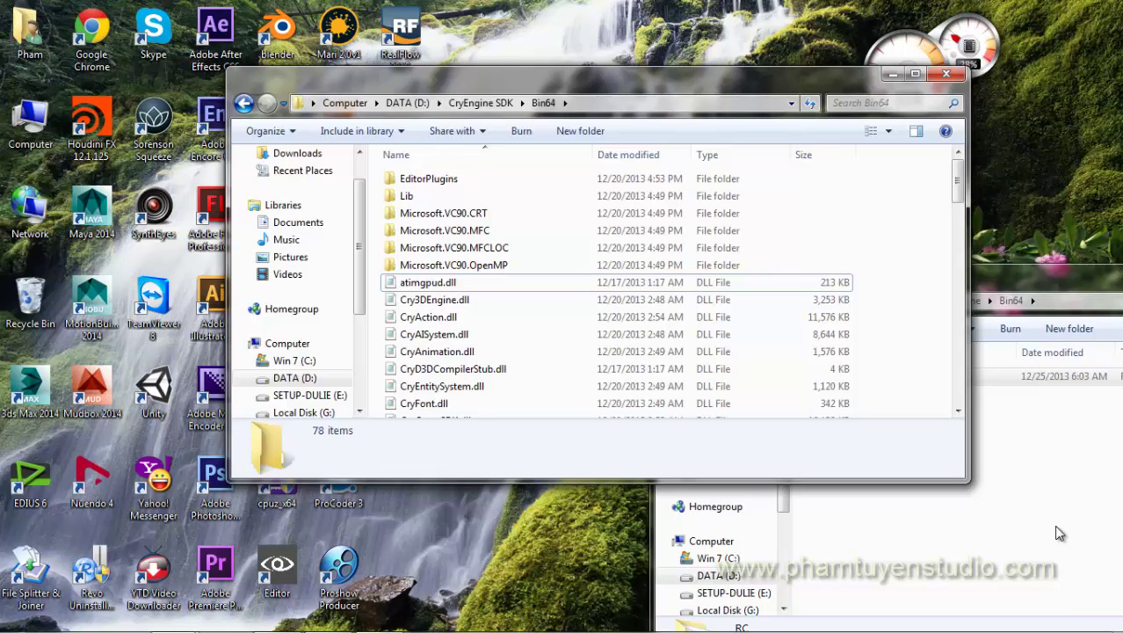
{"action": "key", "text": "ctrl+v"}
{"action": "key", "text": "alt+Left"}
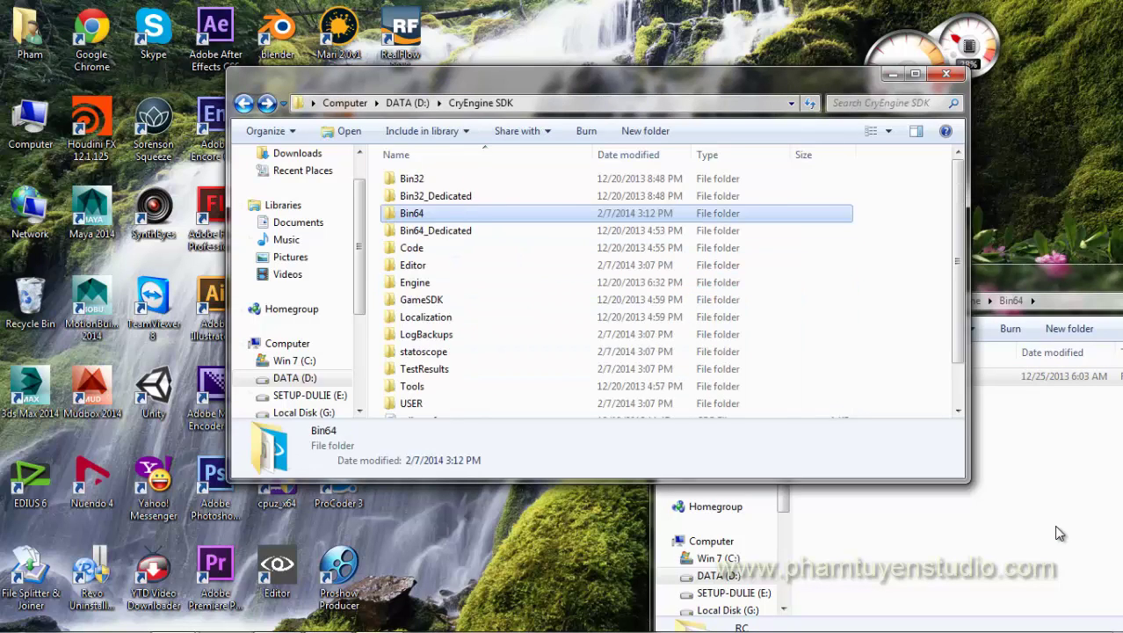
- Open the Tools folder of the CryEngine SDK and run SettingsMgr.exe
{"action": "key", "text": "alt+Left"}
{"action": "key", "text": "Up"}
{"action": "key", "text": "Down"}
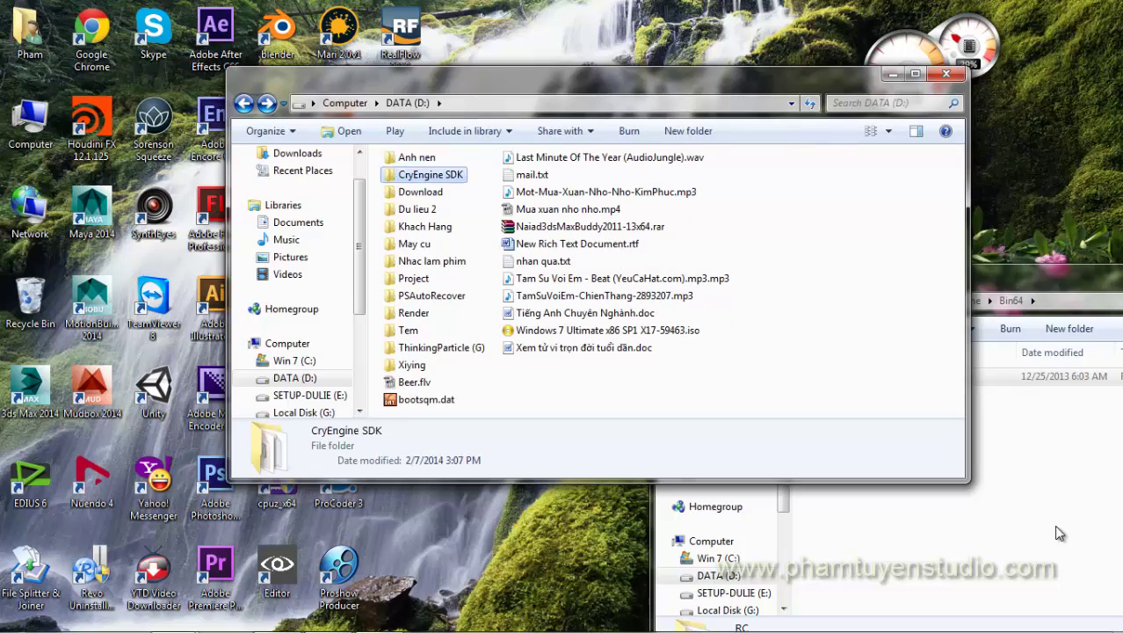
{"action": "double_click", "coordinate": [431, 175]}
{"action": "left_click", "coordinate": [424, 369]}
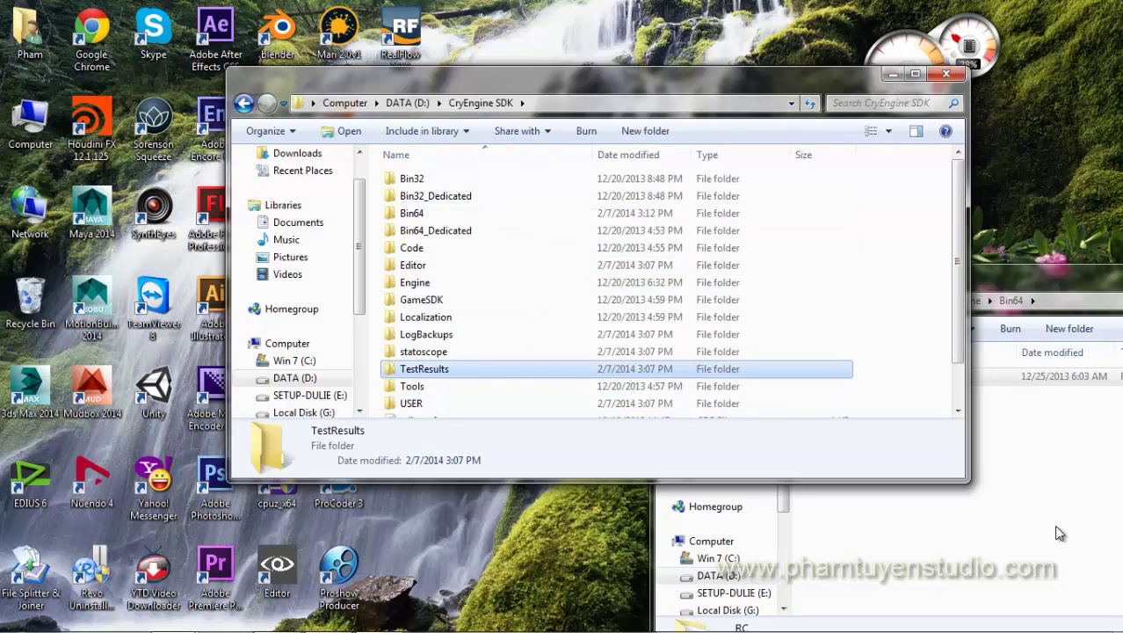
{"action": "key", "text": "Down"}
{"action": "key", "text": "Return"}
{"action": "key", "text": "Down"}
{"action": "key", "text": "Down"}
{"action": "key", "text": "Down"}
{"action": "key", "text": "Down"}
{"action": "key", "text": "Down"}
{"action": "key", "text": "Down"}
{"action": "key", "text": "Down"}
{"action": "key", "text": "Down"}
{"action": "key", "text": "Down"}
{"action": "key", "text": "Down"}
{"action": "key", "text": "Down"}
{"action": "key", "text": "Down"}
{"action": "key", "text": "Down"}
{"action": "key", "text": "Down"}
{"action": "key", "text": "Down"}
{"action": "key", "text": "Down"}
{"action": "key", "text": "Down"}
{"action": "key", "text": "Down"}
{"action": "key", "text": "Down"}
{"action": "key", "text": "Down"}
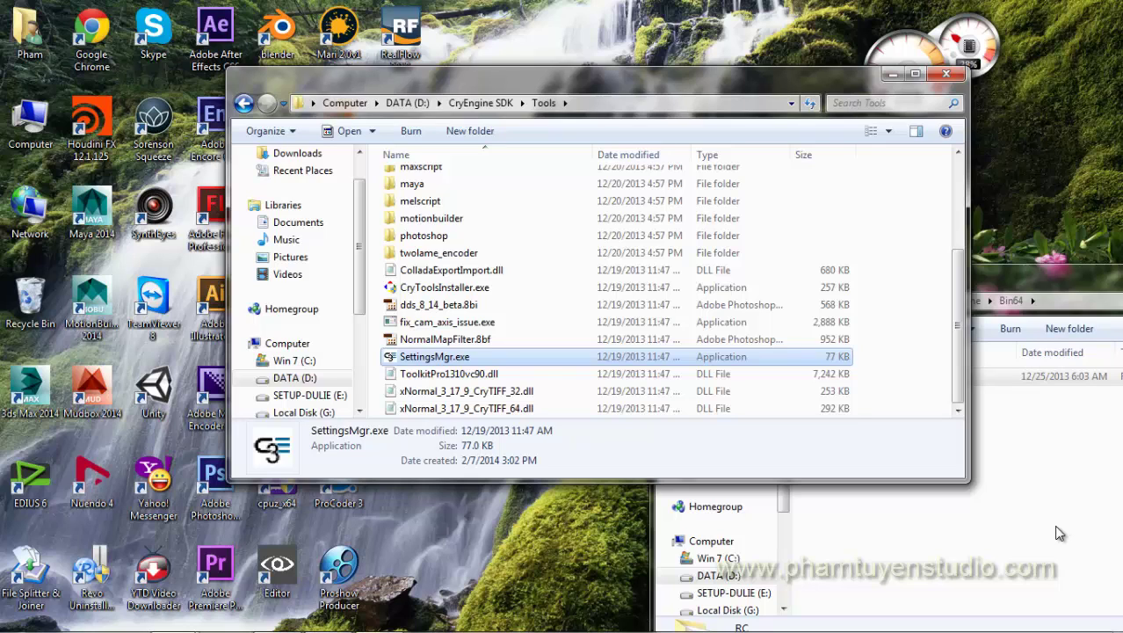
{"action": "key", "text": "Return"}
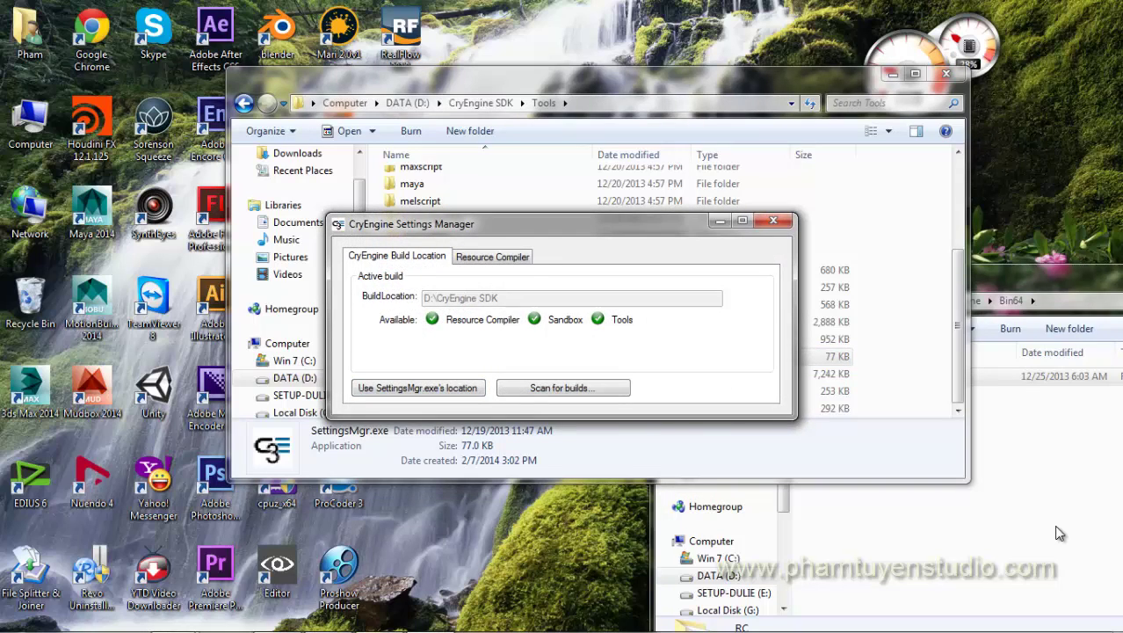
- Scan the CryEngine SDK folder on drive D for builds again and select the D:\CryEngine SDK build
{"action": "left_click", "coordinate": [492, 256]}
{"action": "left_click", "coordinate": [397, 255]}
{"action": "key", "text": "Return"}
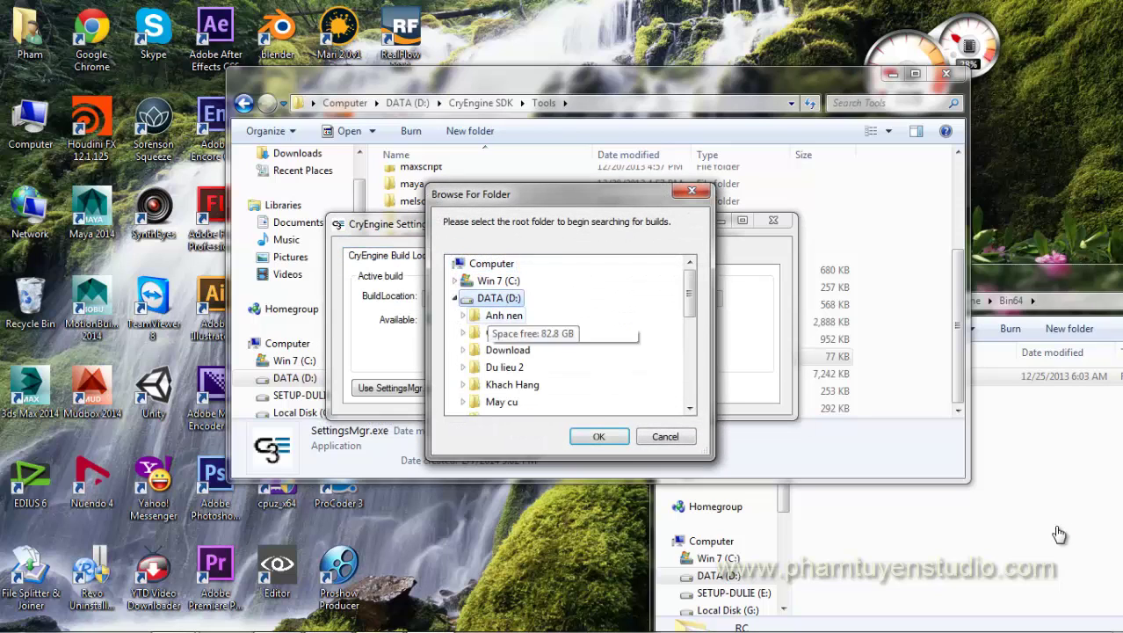
{"action": "left_click", "coordinate": [513, 332]}
{"action": "left_click", "coordinate": [599, 437]}
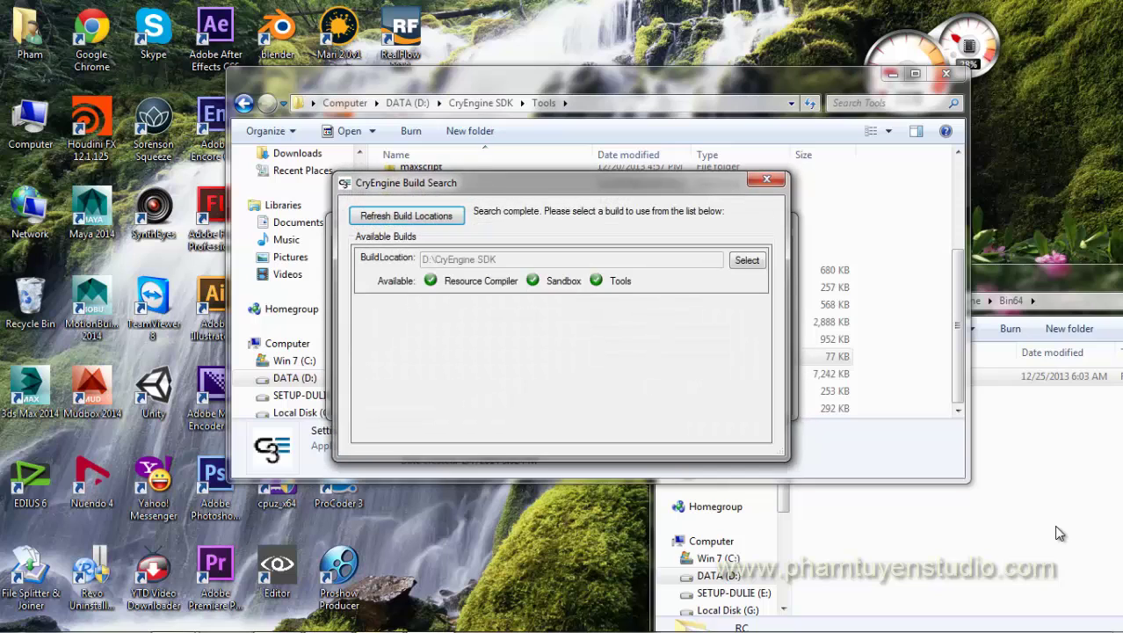
{"action": "left_click", "coordinate": [747, 261]}
- Use SettingsMgr.exe's location as the build location, then close the settings manager and the Tools folder window
{"action": "left_click", "coordinate": [419, 387]}
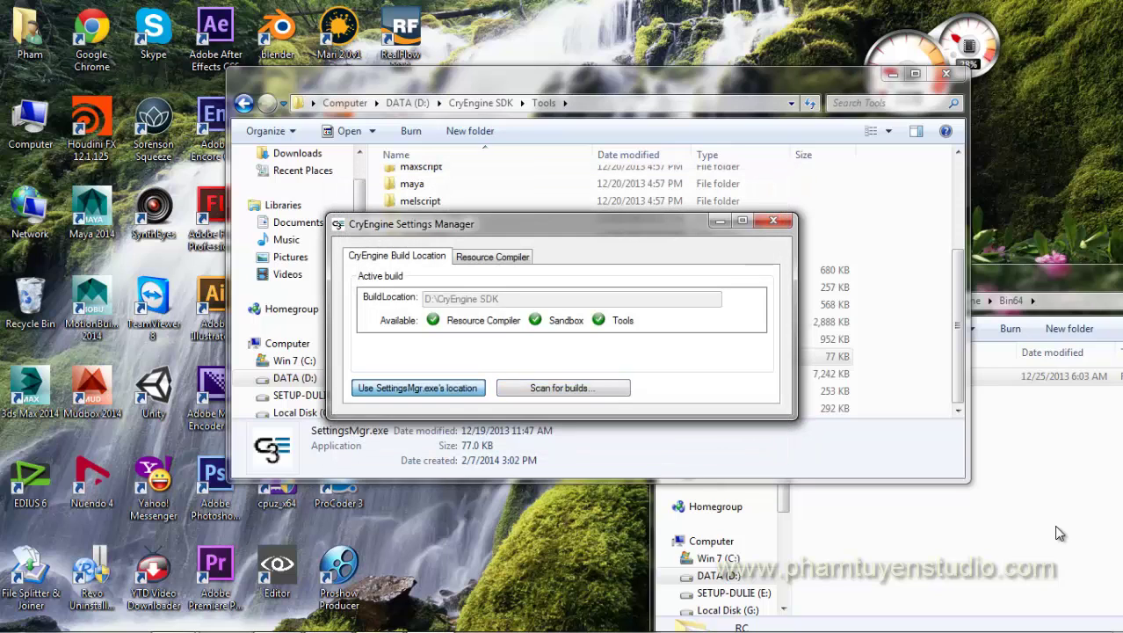
{"action": "left_click", "coordinate": [768, 225]}
{"action": "key", "text": "alt+F4"}
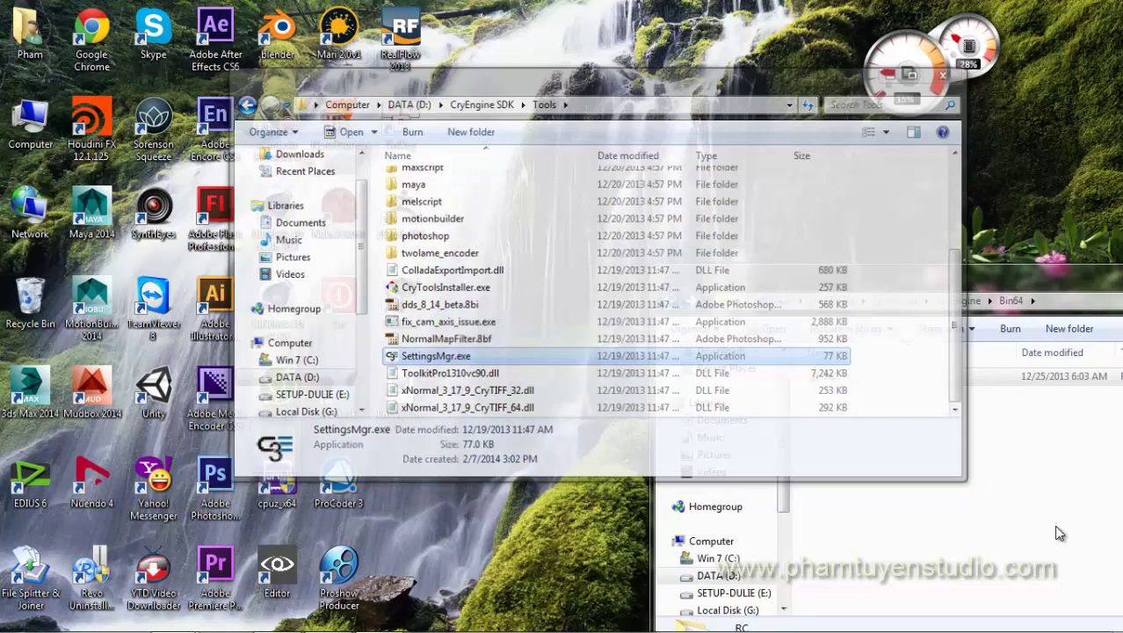